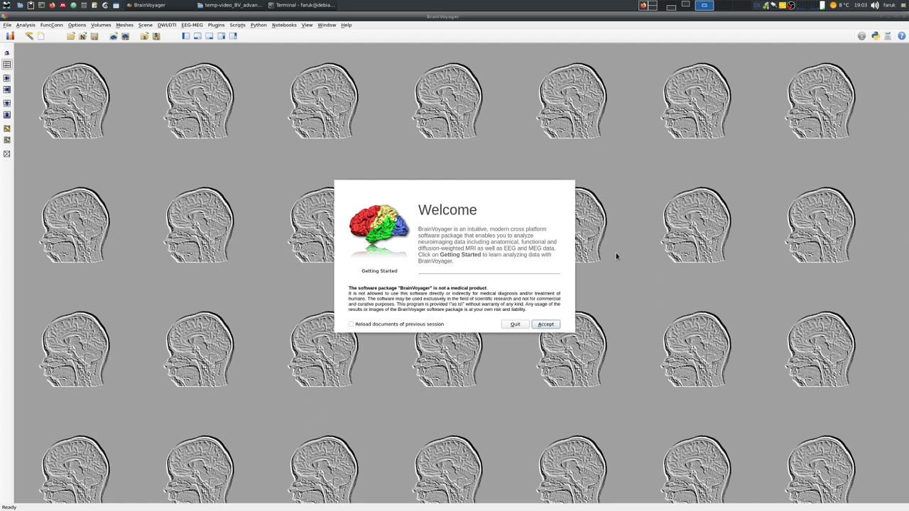
Dismiss the welcome notice and open the uni MP2RAGE NIfTI image from the data folder
left_click(547, 325)
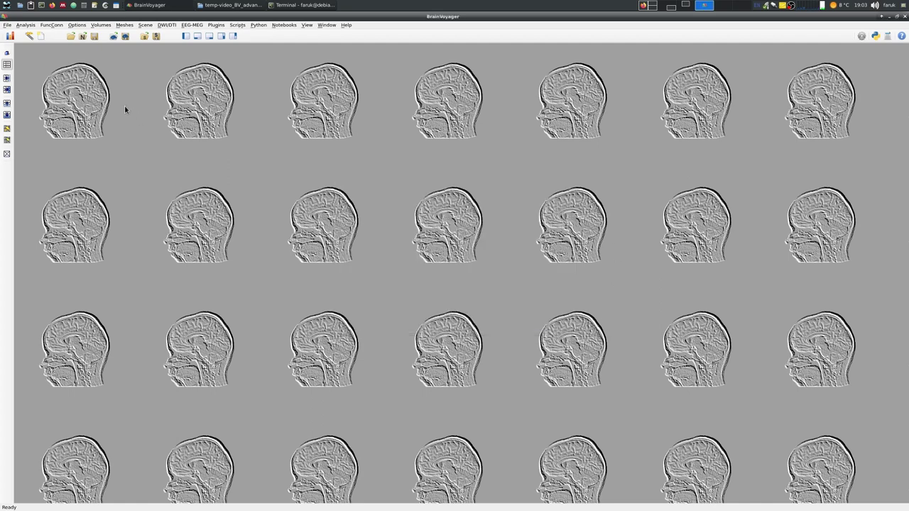
left_click(82, 36)
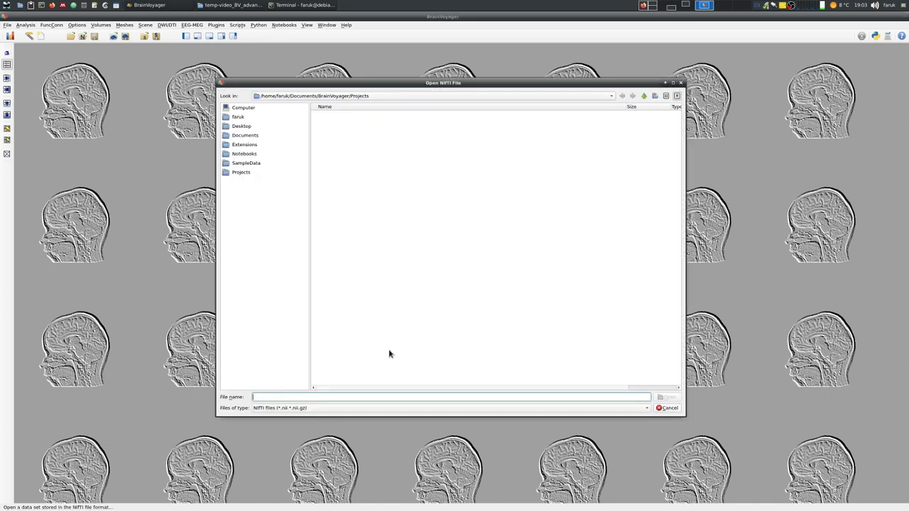
left_click(234, 5)
triple_click(667, 38)
key("ctrl+c")
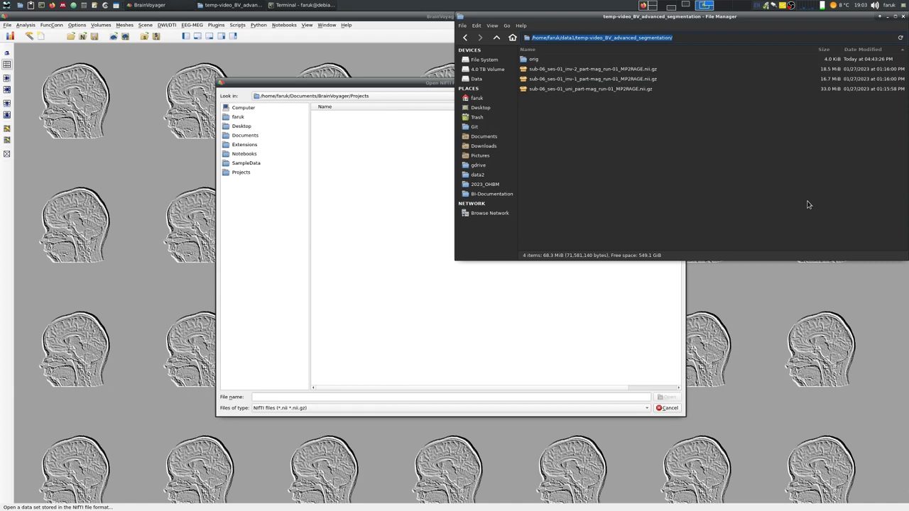
left_click(341, 397)
key("ctrl+v")
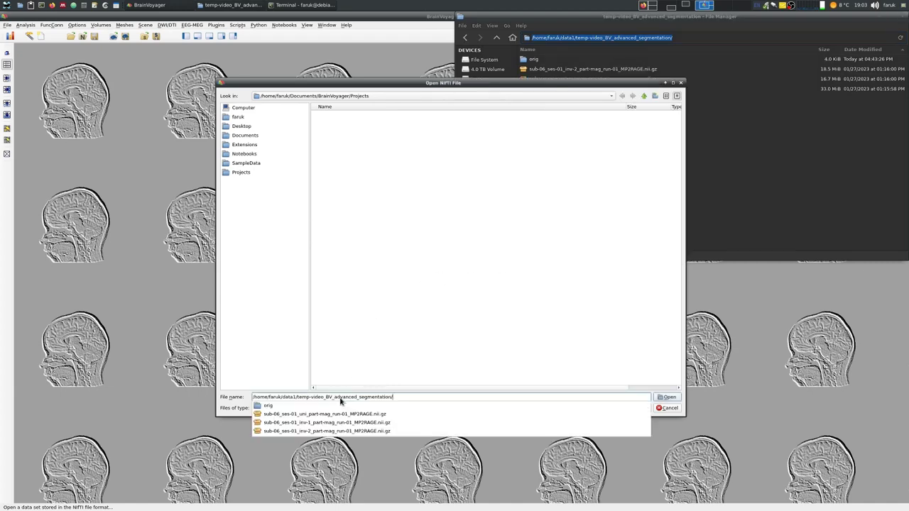
key("Return")
left_click(405, 134)
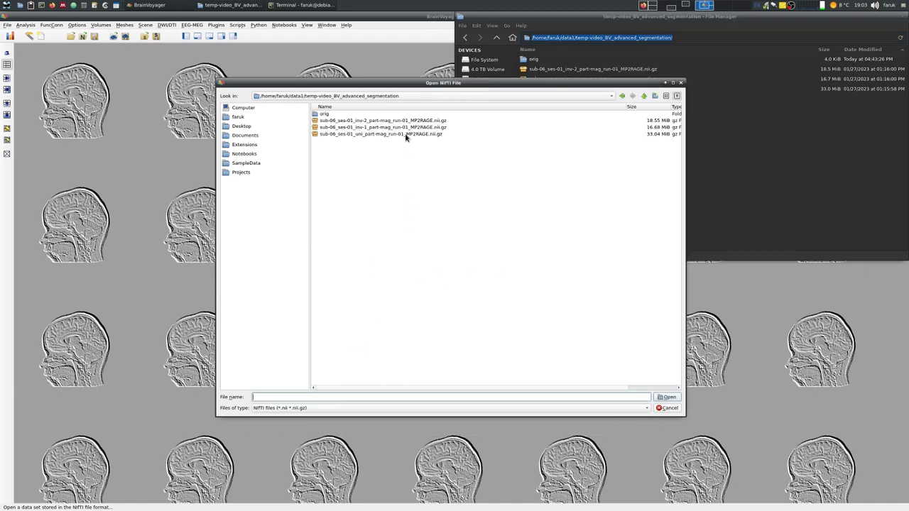
double_click(405, 133)
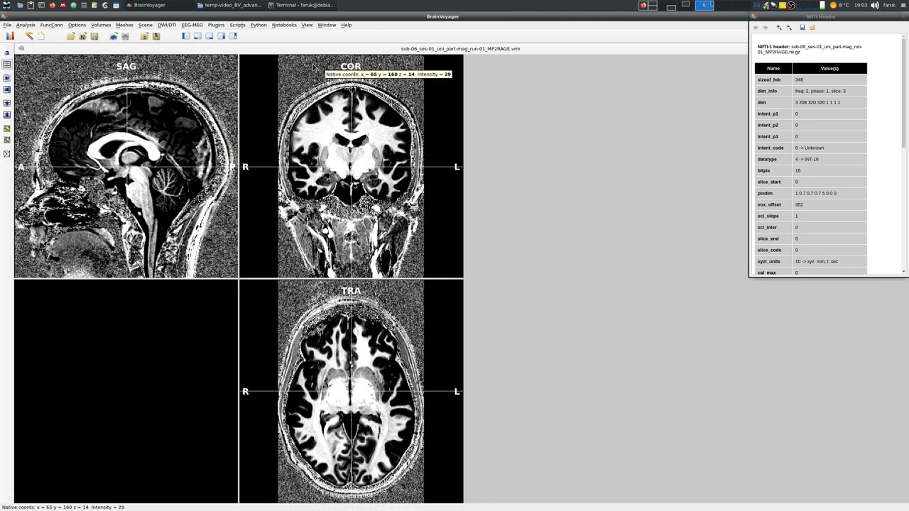
Load the inv-1 and inv-2 MP2RAGE images, close the NIfTI header window, and return to uni
left_click(82, 36)
left_click(427, 133)
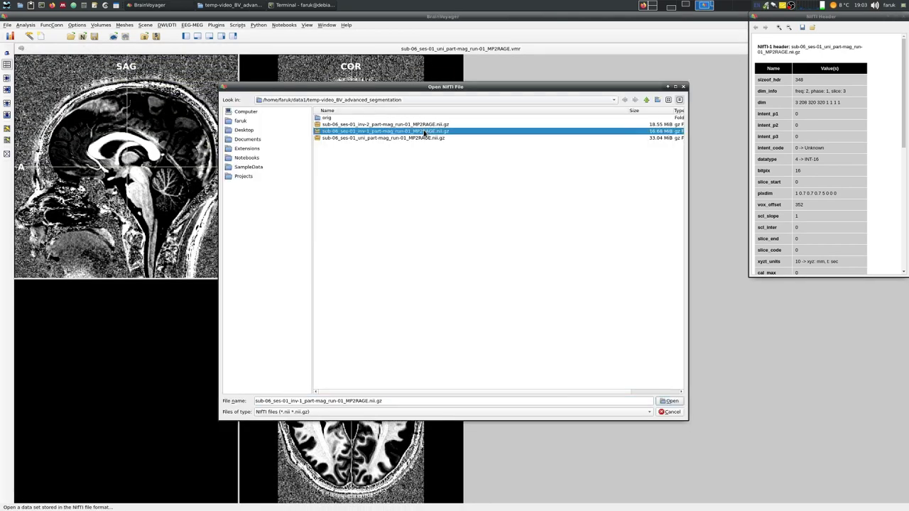
double_click(426, 134)
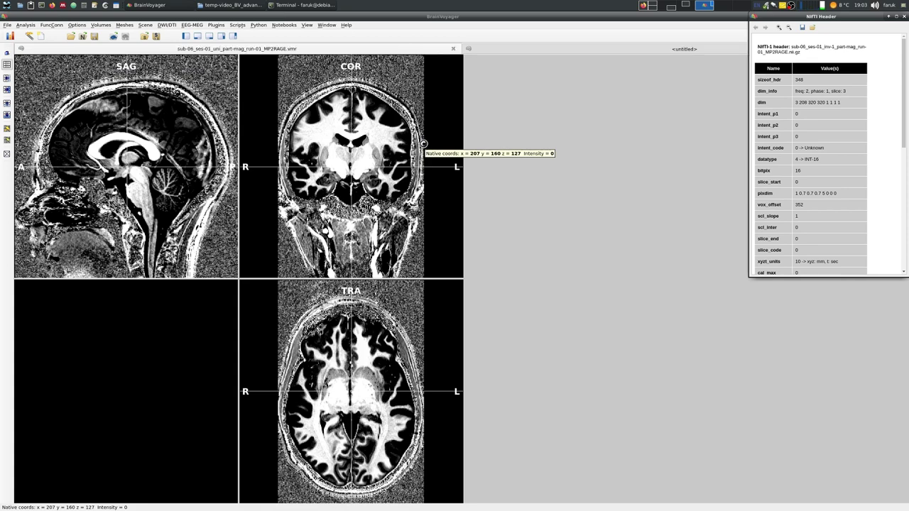
left_click(82, 36)
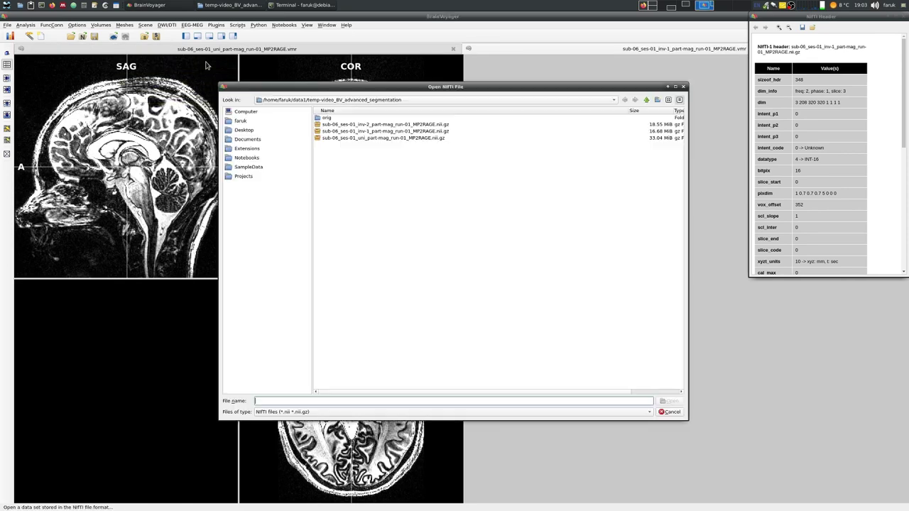
double_click(437, 126)
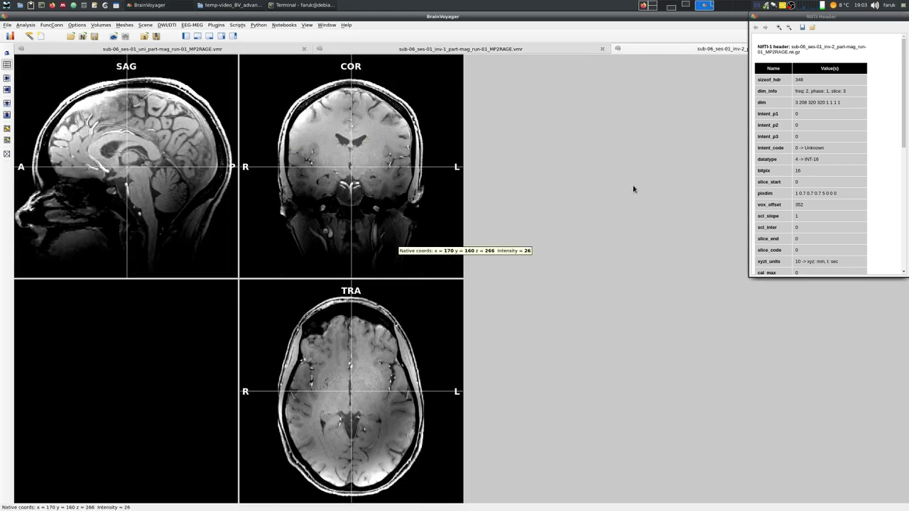
left_click(904, 17)
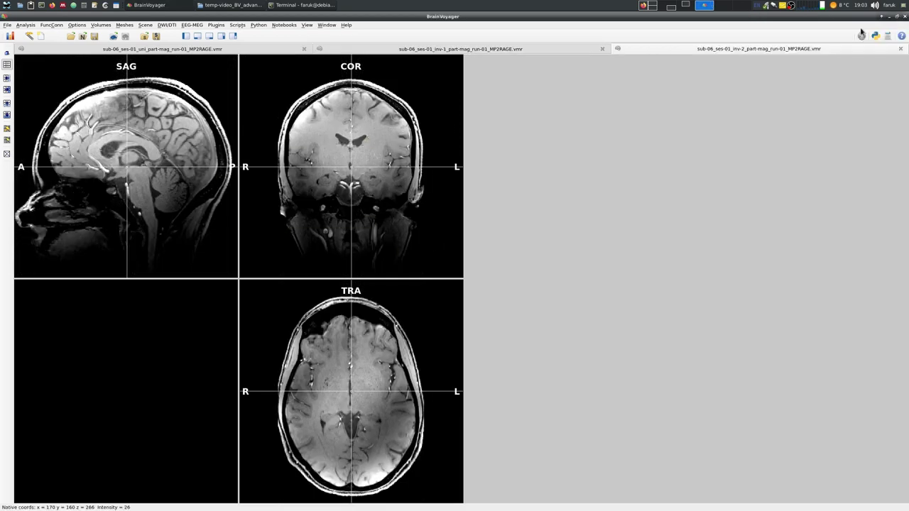
left_click(302, 51)
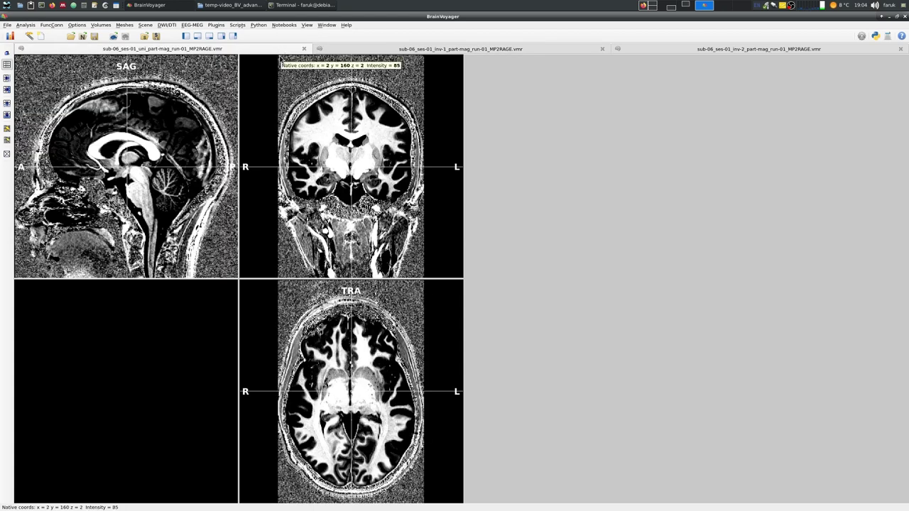
Run Denoise MP2Rage Background with the uni, inv-1 and inv-2 images as UNI/INV1/INV2 inputs
left_click(125, 25)
mouse_move(104, 27)
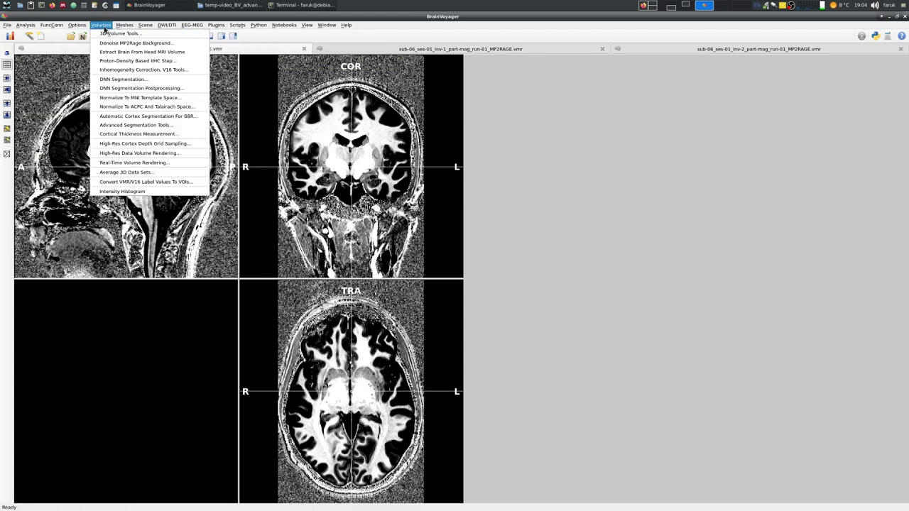
left_click(135, 42)
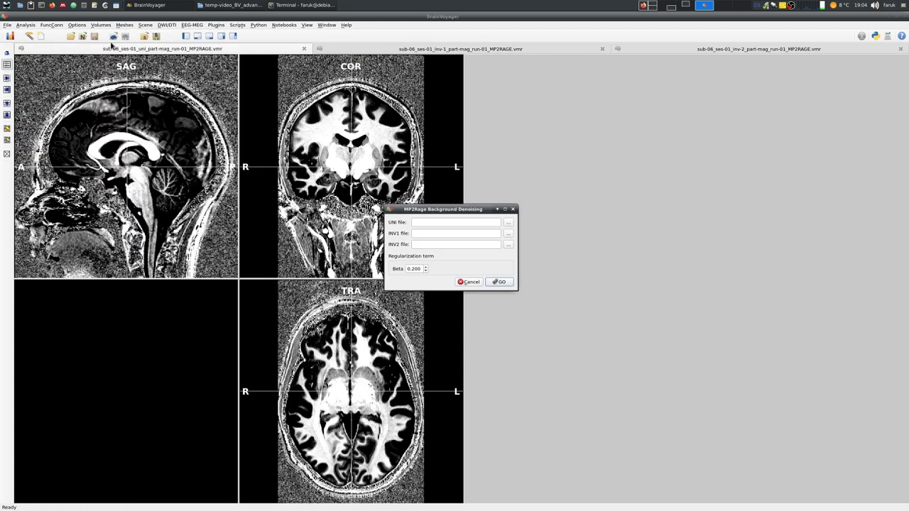
left_click(503, 221)
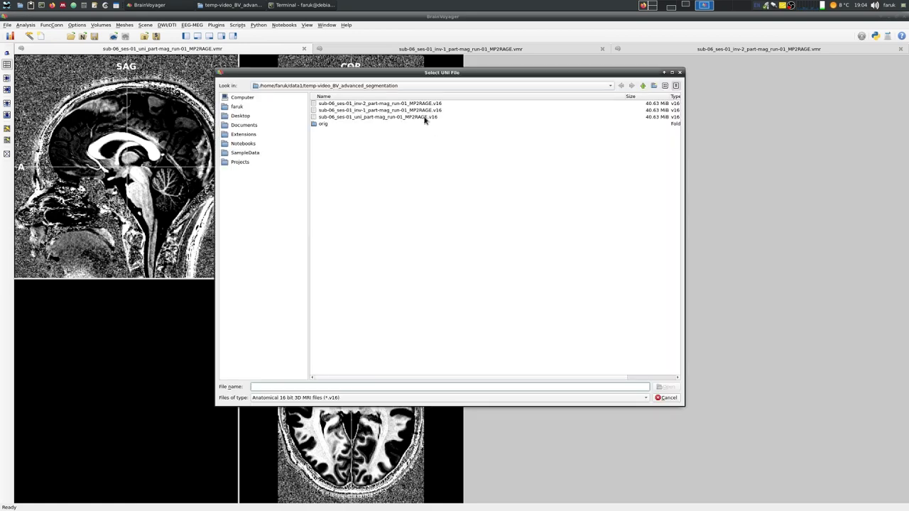
double_click(425, 117)
left_click(508, 234)
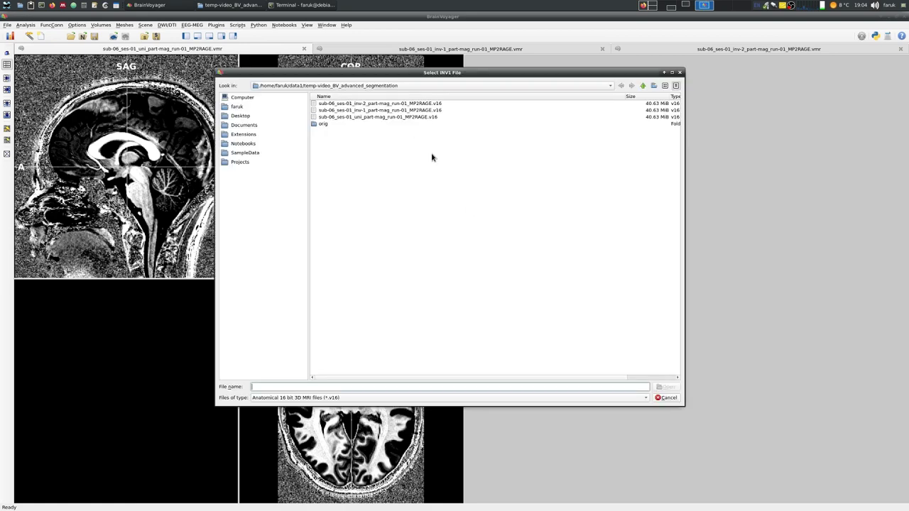
double_click(403, 110)
left_click(504, 244)
double_click(400, 104)
left_click(499, 282)
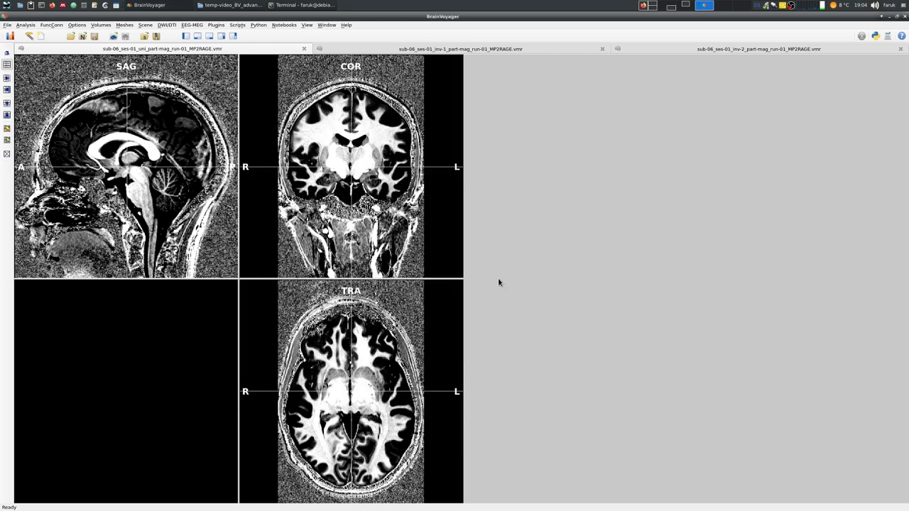
Check the denoised slices, then close the inv-2, inv-1 and uni volumes
left_click(355, 149)
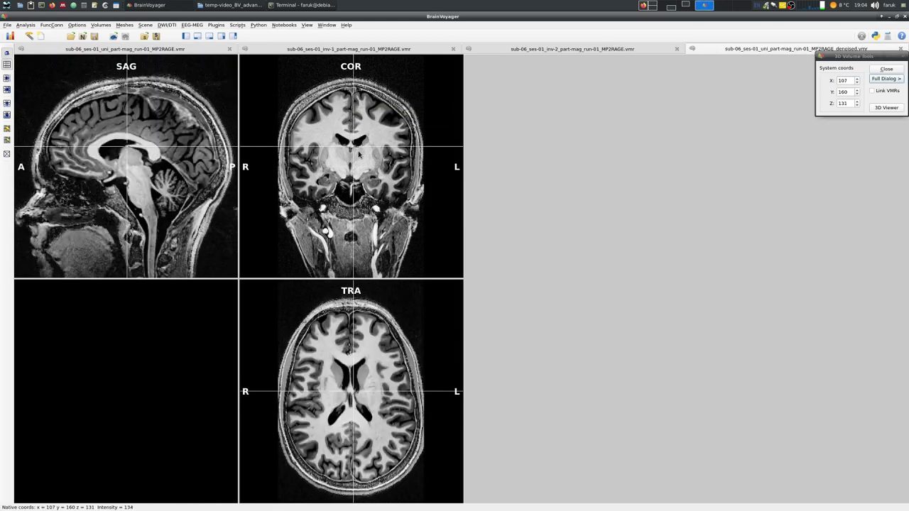
left_click(363, 155)
left_click(887, 69)
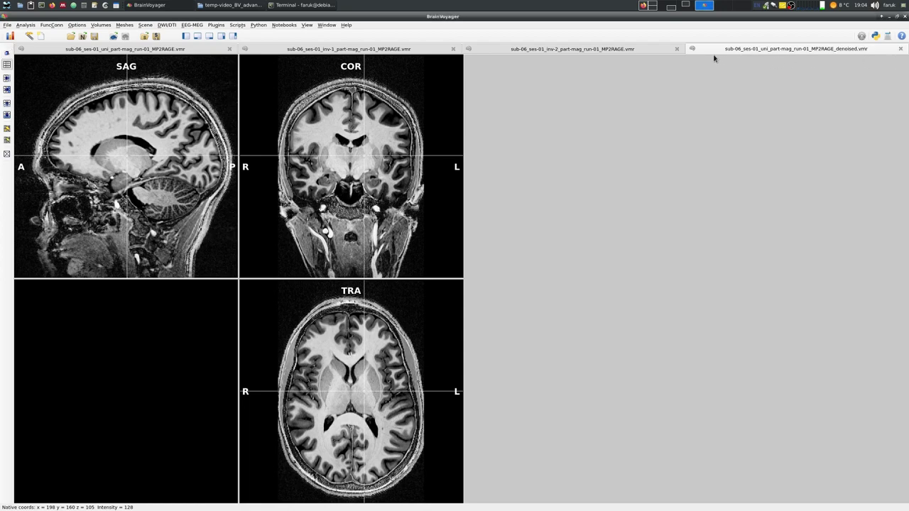
left_click(677, 49)
left_click(595, 53)
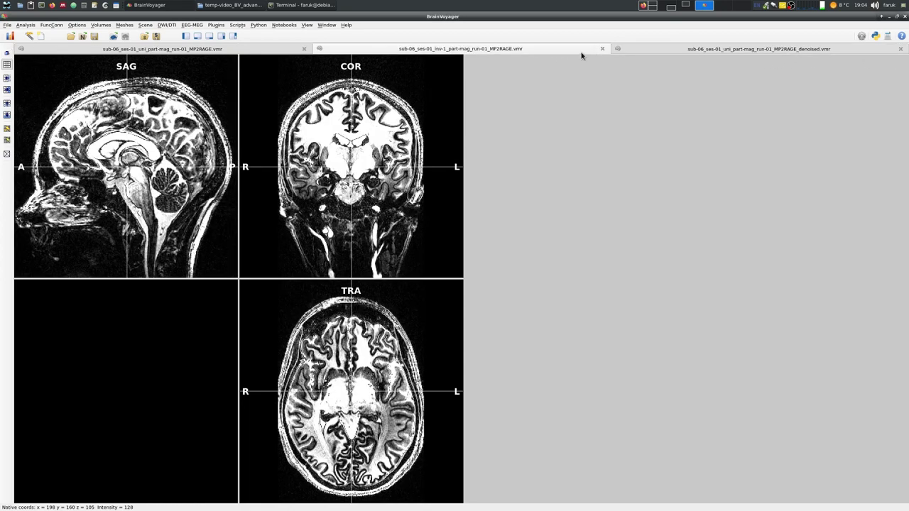
left_click(602, 49)
left_click(454, 49)
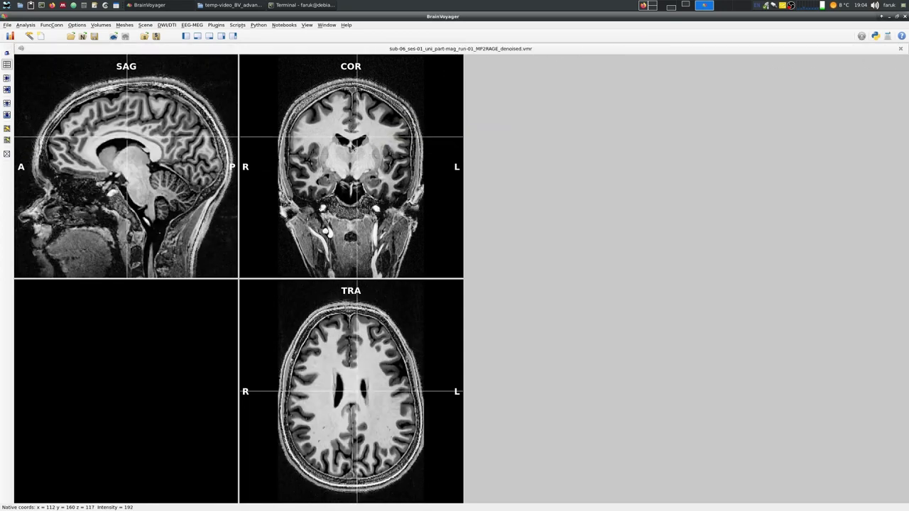
Run Extract Brain from the 16-bit inhomogeneity correction tools on the denoised volume
left_click(101, 26)
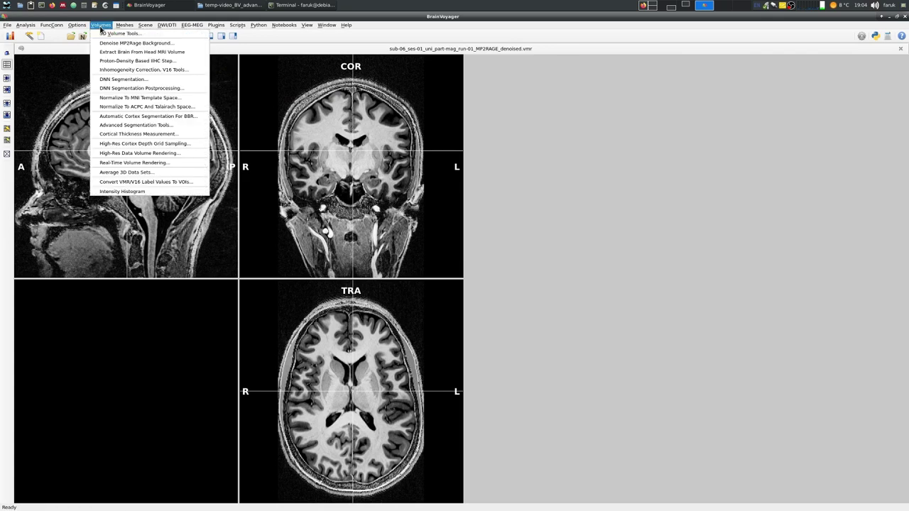
left_click(142, 69)
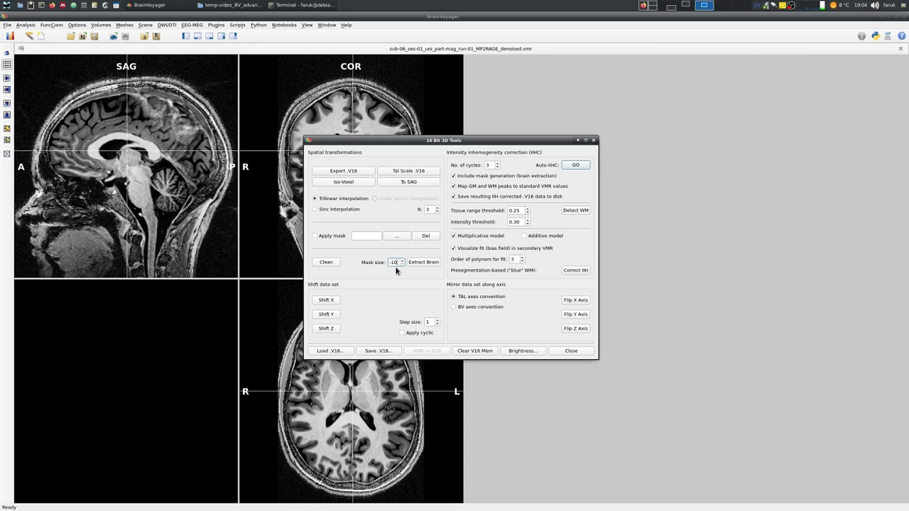
left_click(435, 263)
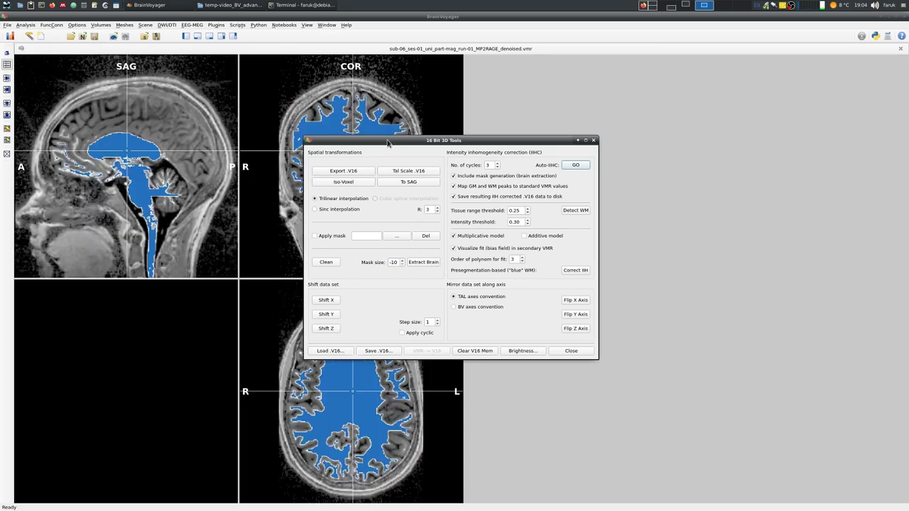
left_click_drag(383, 143, 631, 169)
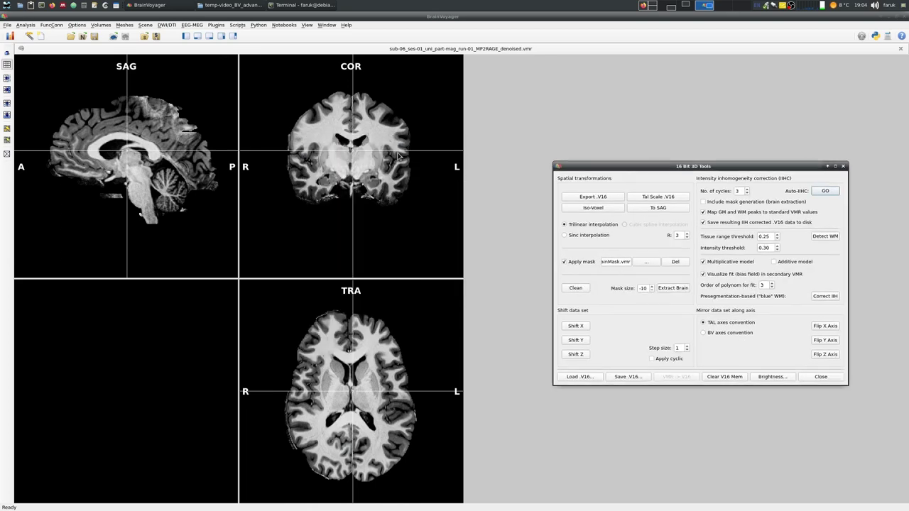
left_click(844, 165)
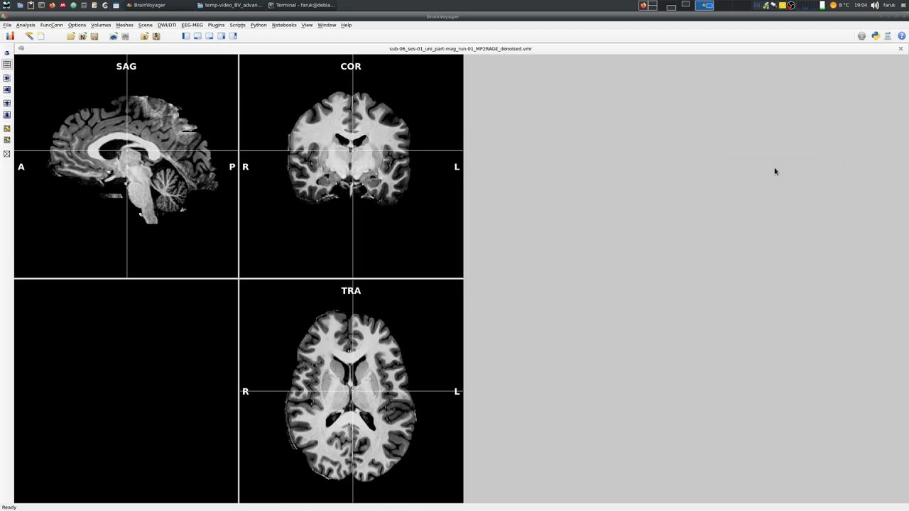
Open the denoised BrainMask volume and Gaussian-smooth it with FWHM 10
left_click(71, 37)
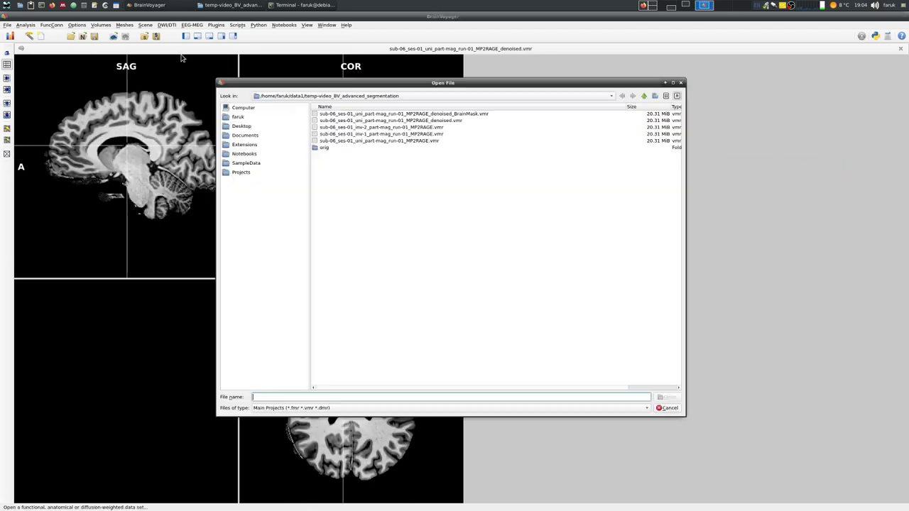
double_click(460, 115)
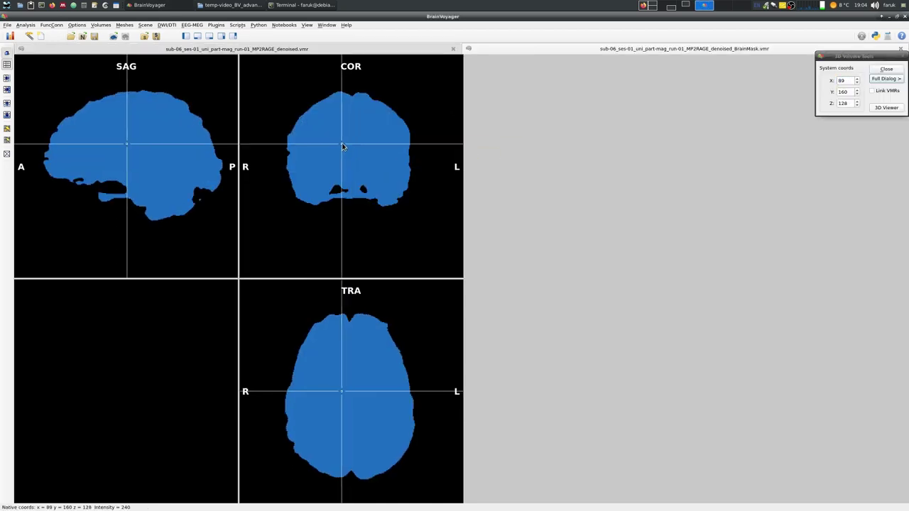
left_click(887, 79)
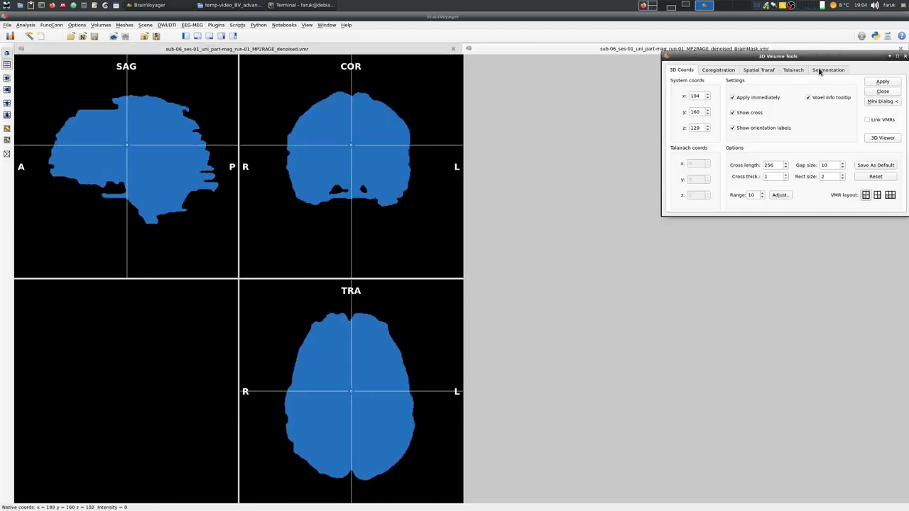
left_click(822, 71)
double_click(733, 145)
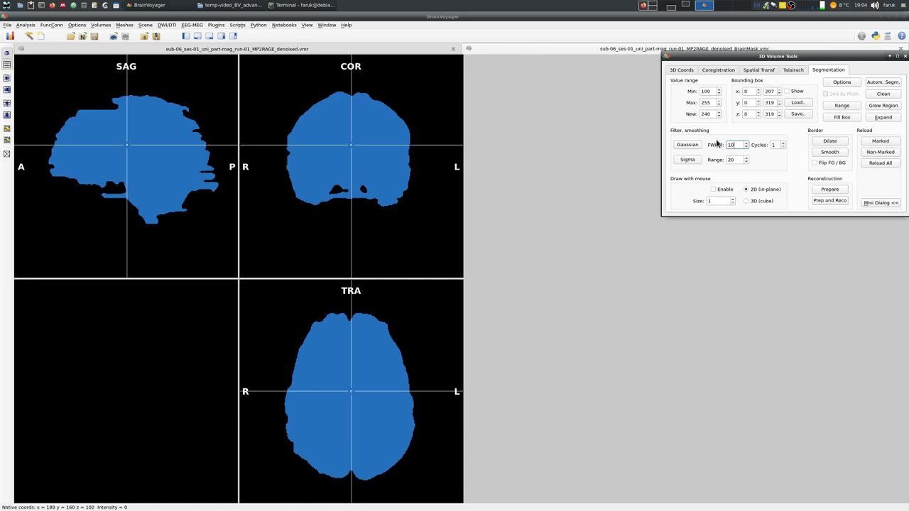
type("10")
left_click(688, 144)
Threshold the smoothed mask at 112–255, reload the marked voxels for sharp edges, and save
double_click(709, 92)
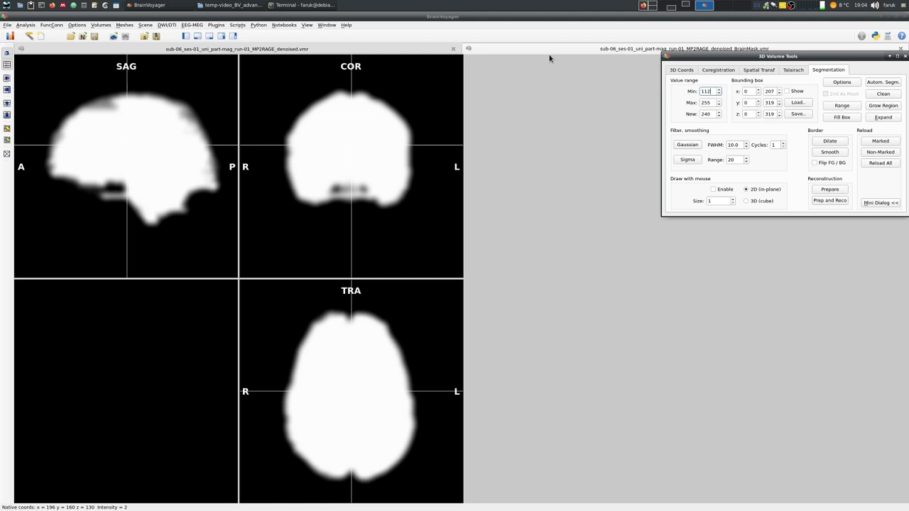
left_click(842, 105)
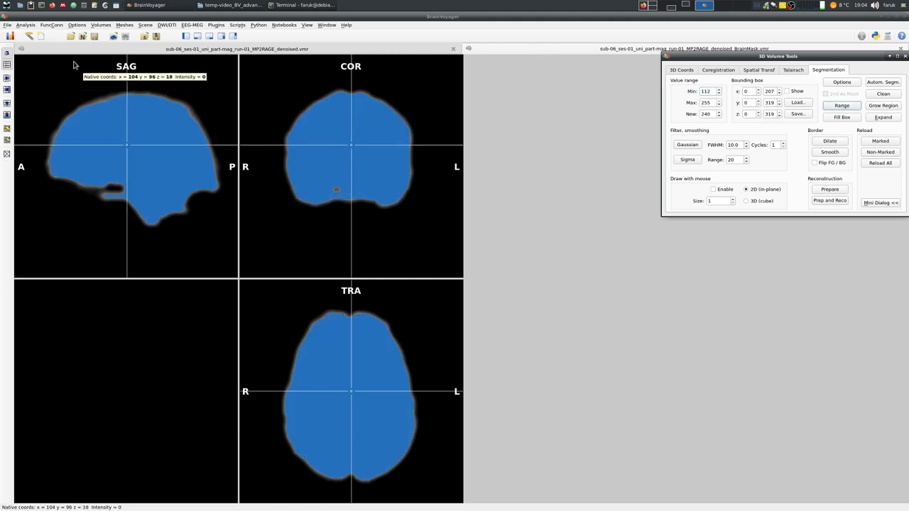
left_click(7, 24)
left_click(31, 118)
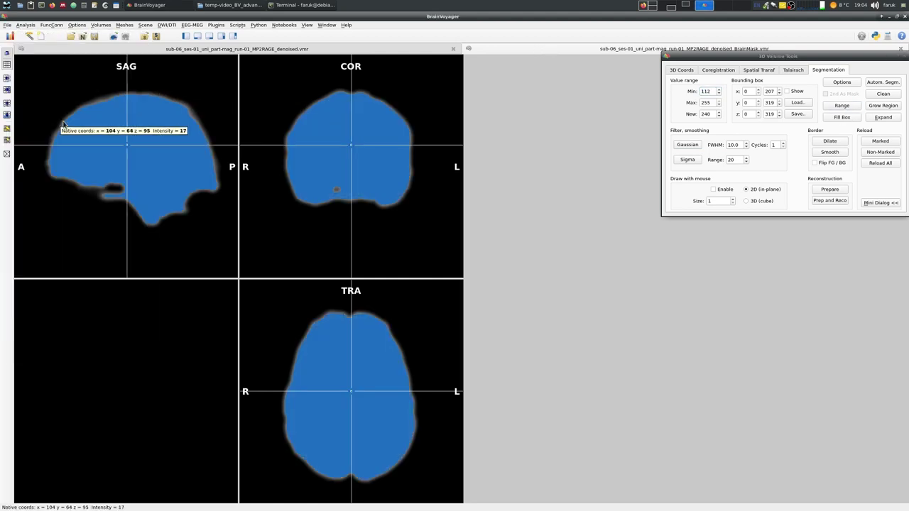
left_click(880, 140)
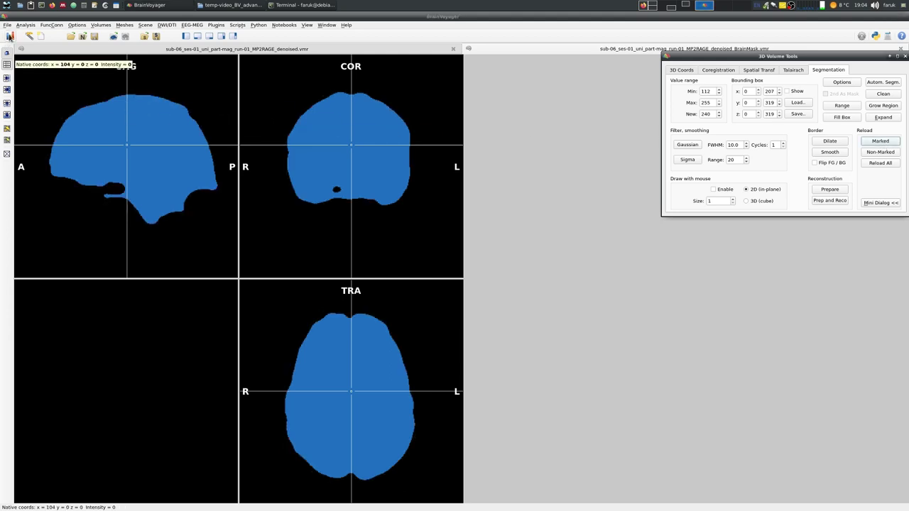
left_click(7, 25)
left_click(31, 118)
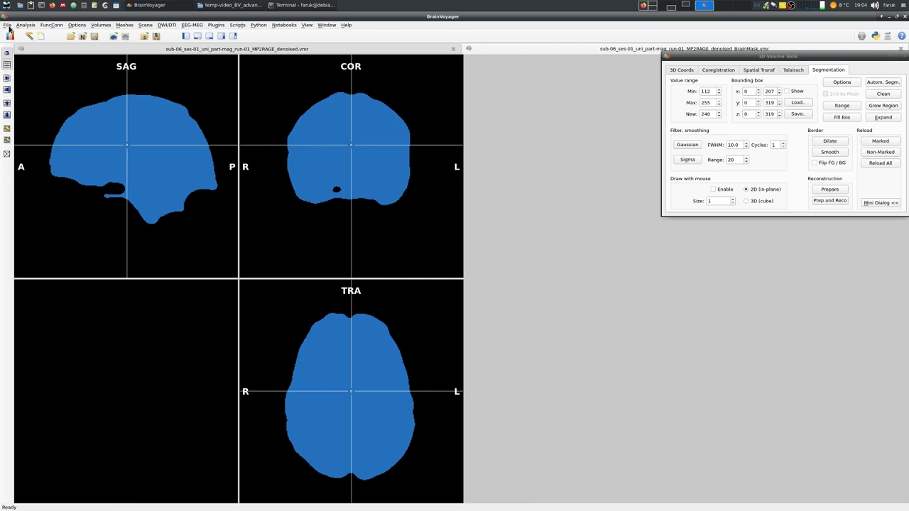
Open the denoised MP2RAGE .vmr over the mask and browse sagittal and coronal slices
left_click(8, 25)
left_click(43, 187)
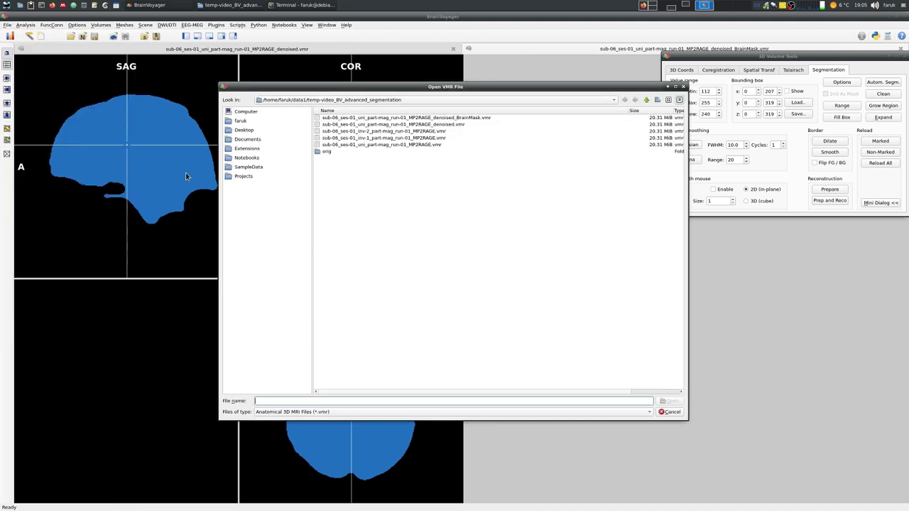
double_click(460, 125)
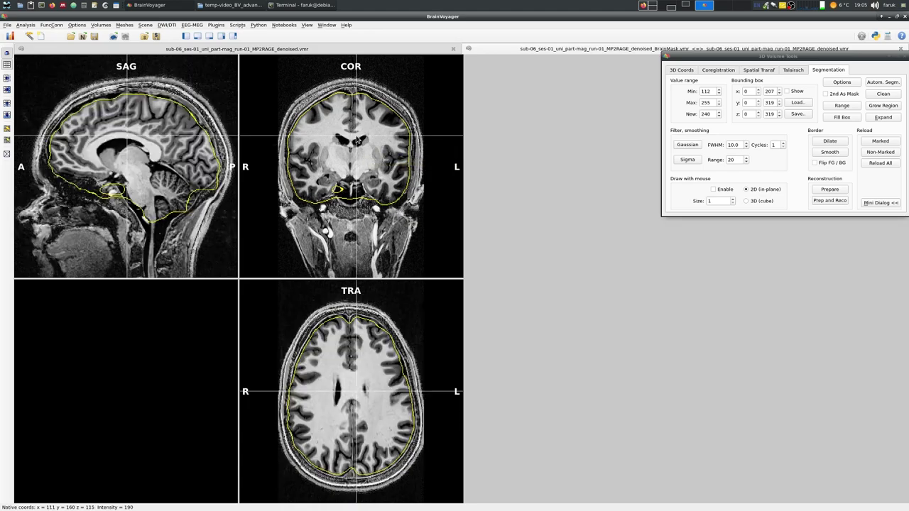
left_click_drag(351, 85, 282, 145)
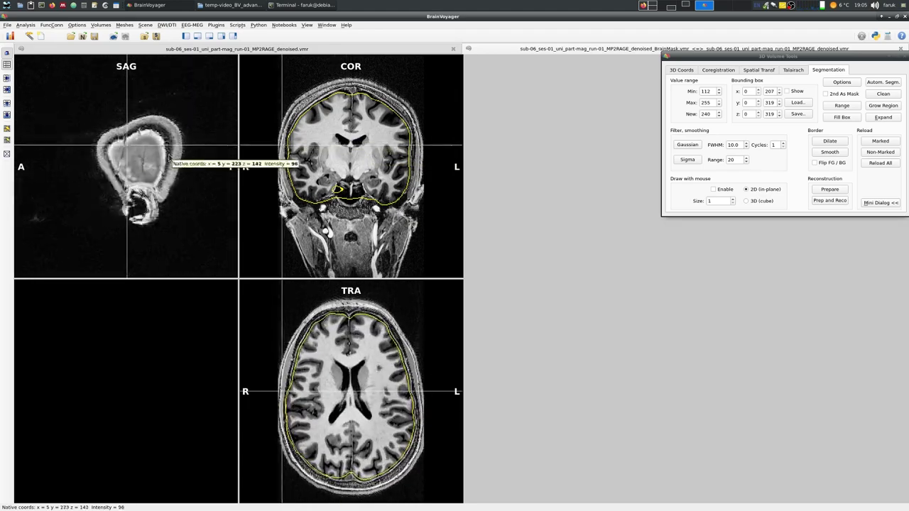
left_click_drag(171, 160, 147, 157)
mouse_move(349, 146)
left_mouse_down()
mouse_move(349, 192)
mouse_move(342, 147)
left_mouse_up()
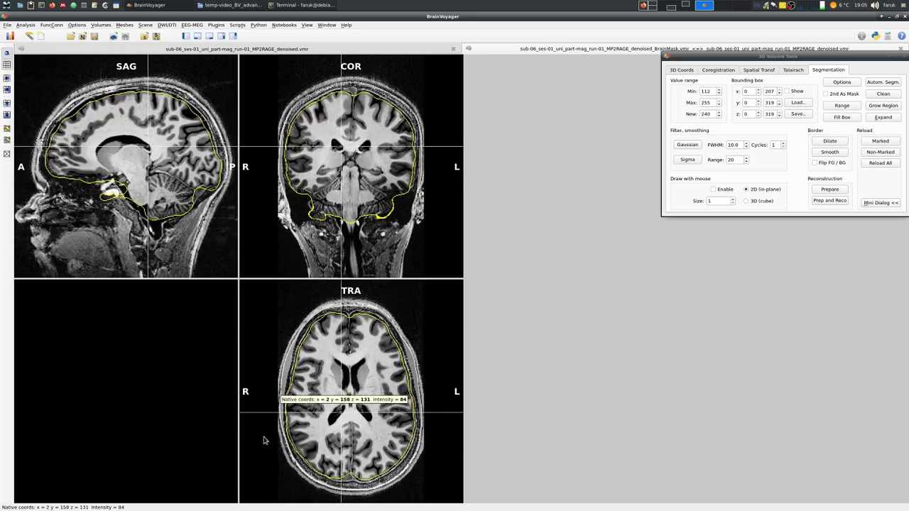
Erode the brain mask three times and dilate it once with sphere radius 1
left_click_drag(263, 440, 284, 408)
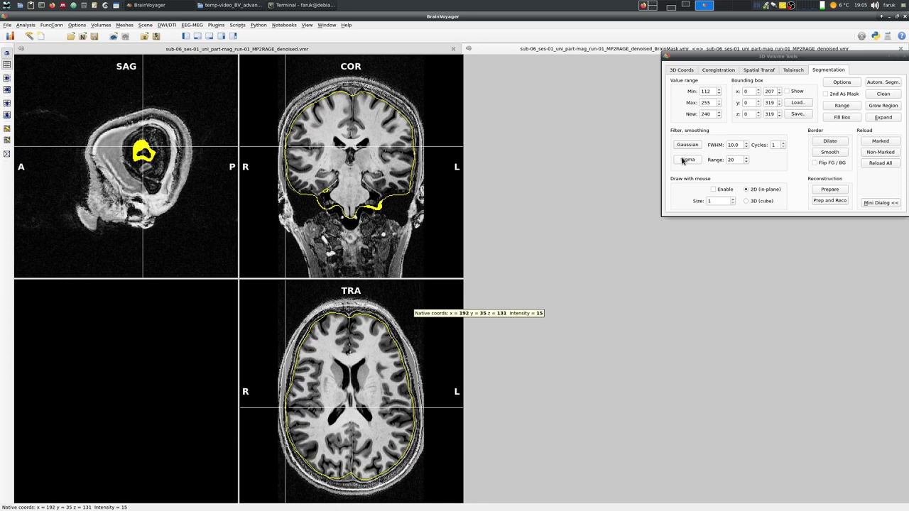
left_click(831, 84)
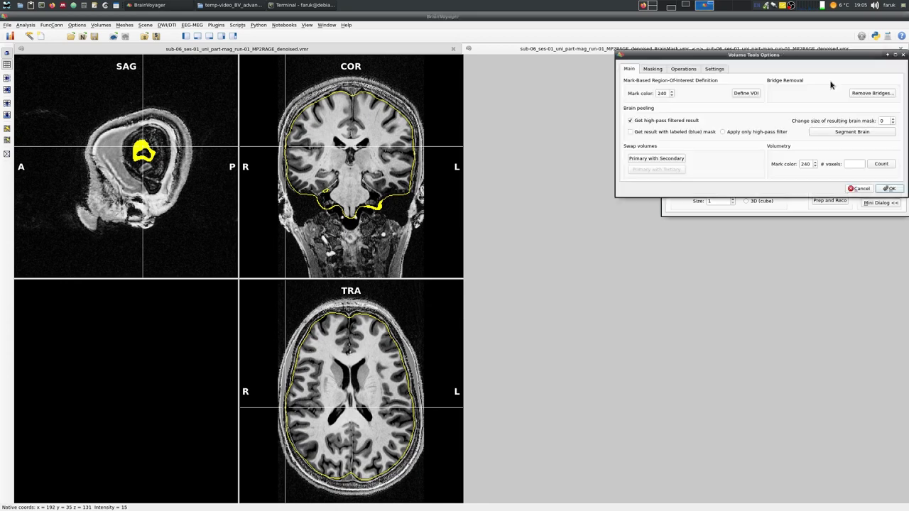
left_click(714, 69)
left_click(683, 69)
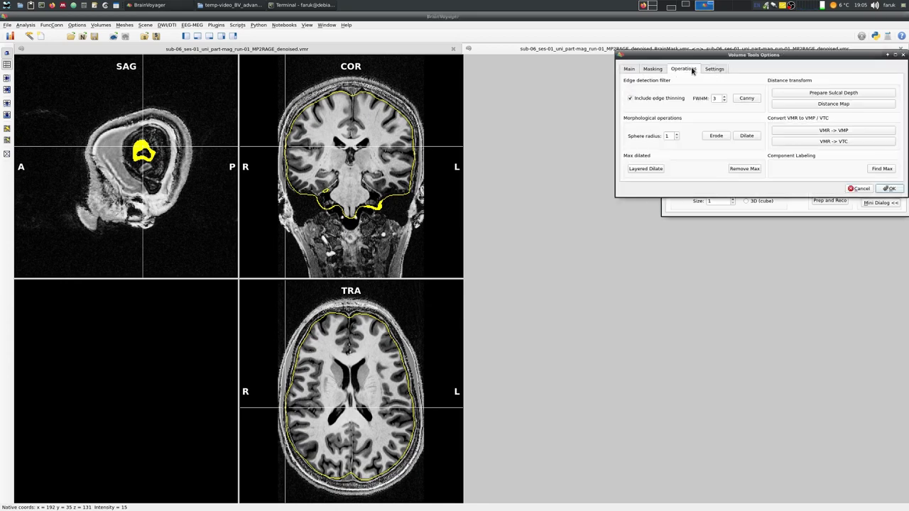
left_click(716, 136)
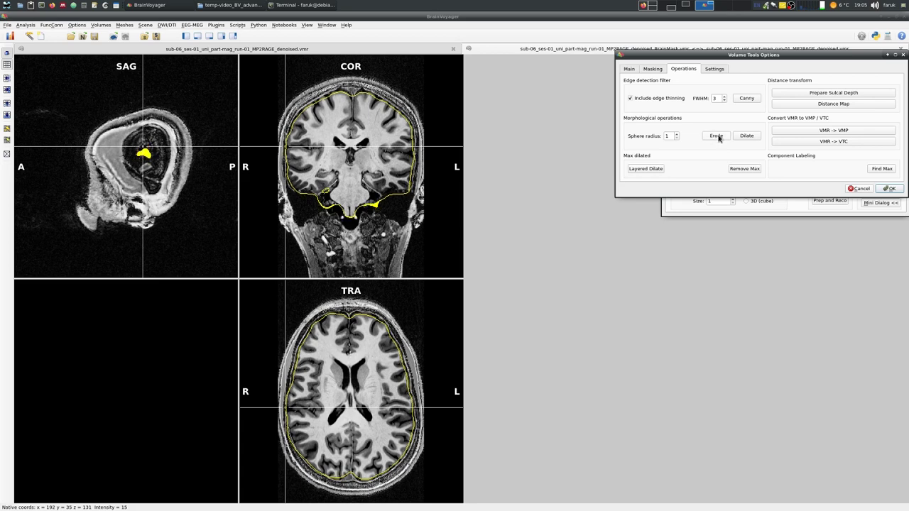
left_click(717, 136)
left_click(717, 136)
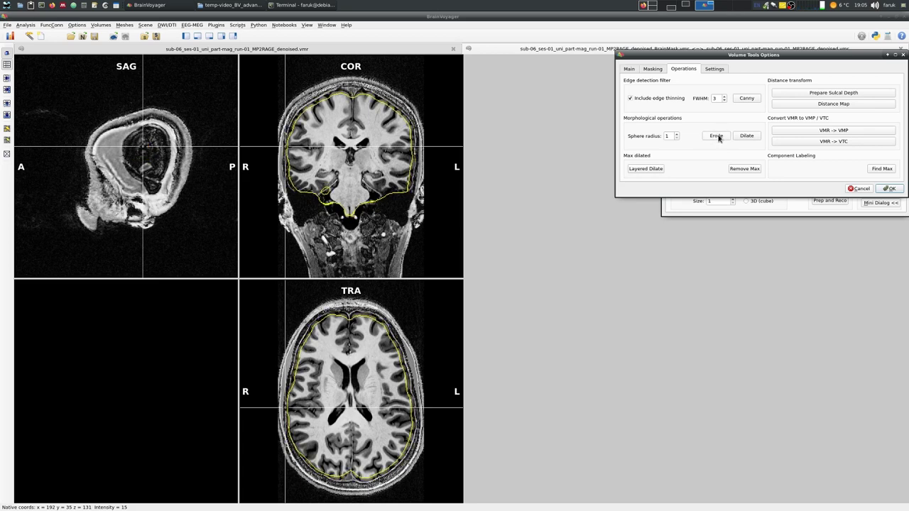
left_click(745, 135)
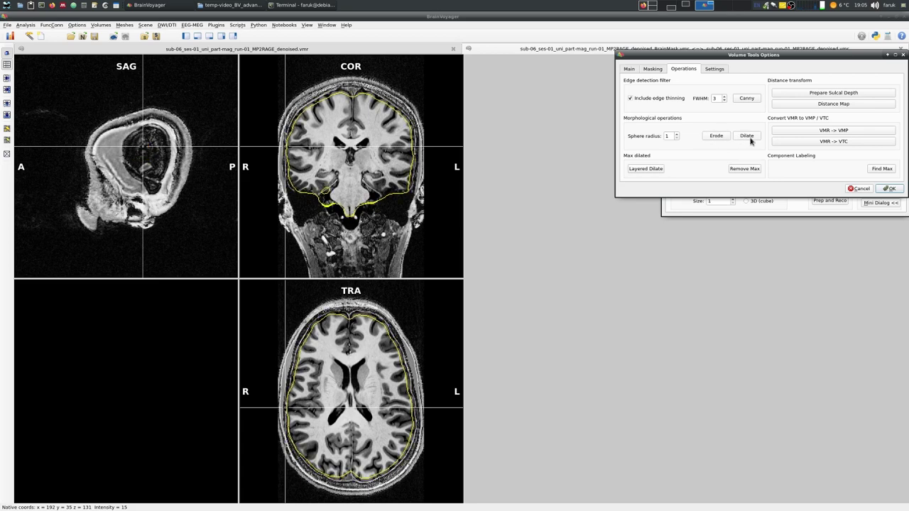
left_click(903, 55)
Save the eroded brain mask and close the mask document
key("F4")
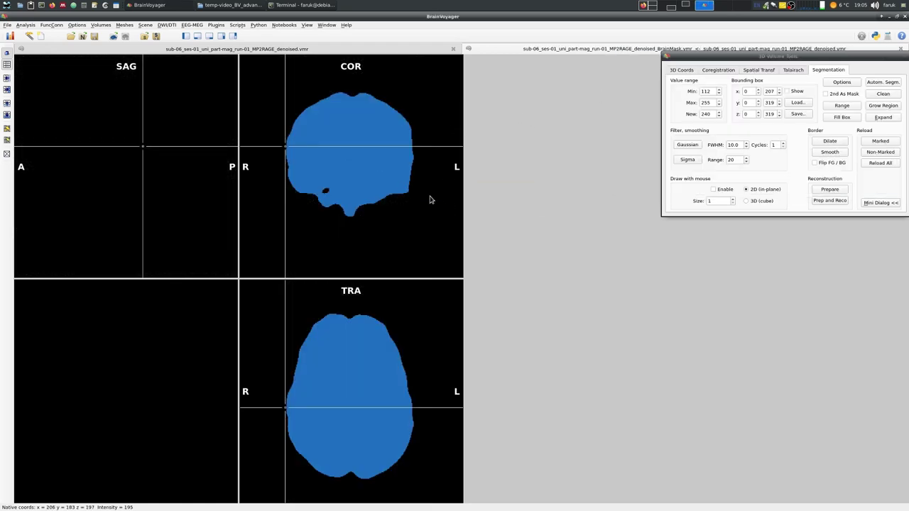
left_click(349, 160)
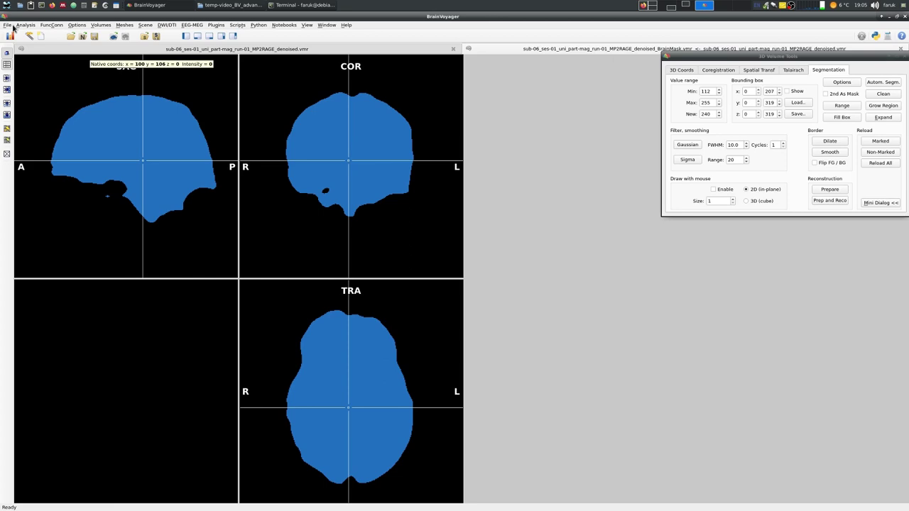
left_click(7, 25)
left_click(39, 118)
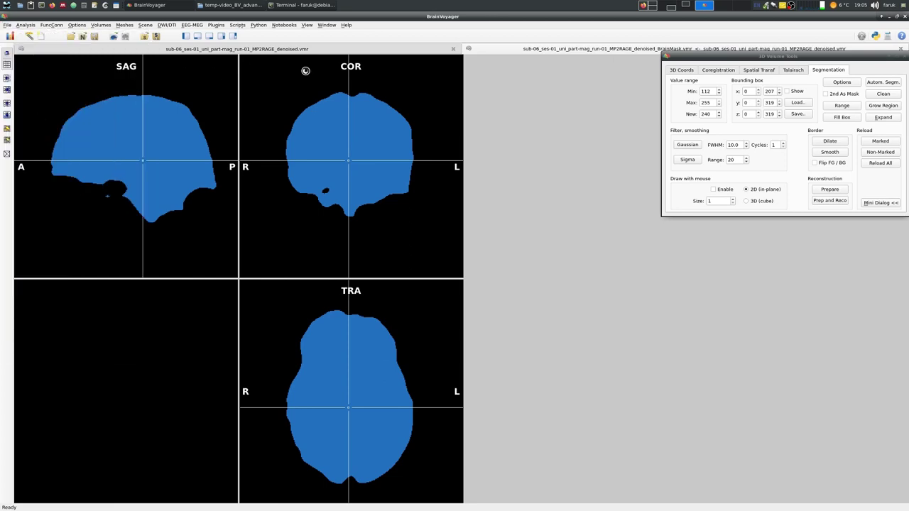
left_click_drag(873, 58, 875, 74)
left_click(895, 75)
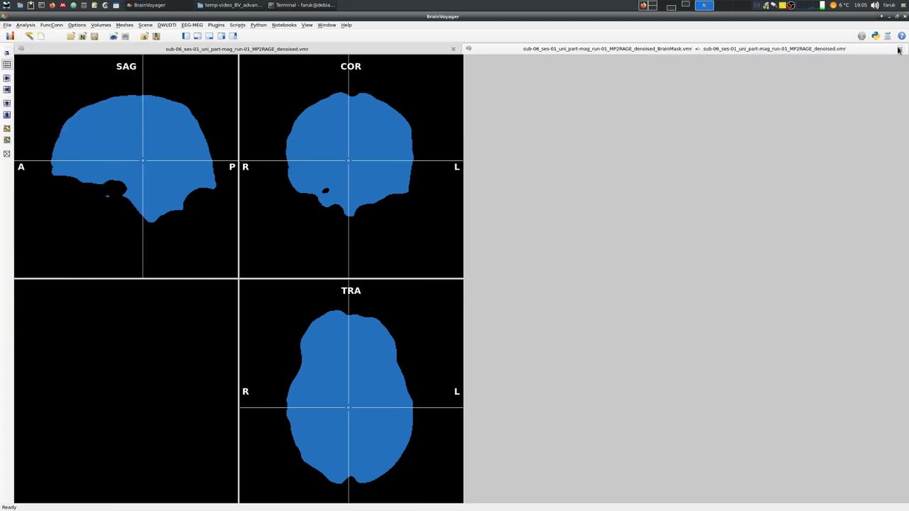
left_click(901, 49)
left_click(346, 150)
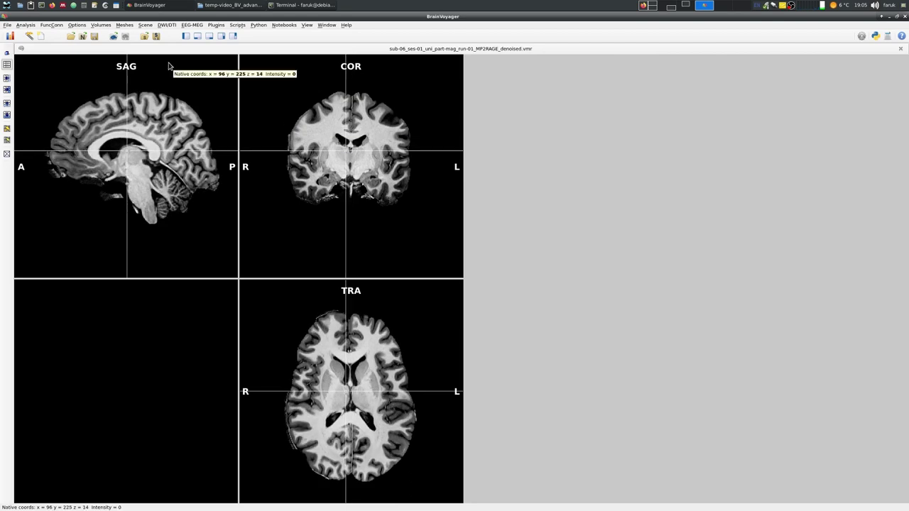
Run Auto-IIHC inhomogeneity correction on the masked anatomy to produce the denoised_IIHC volume
left_click(100, 25)
left_click(132, 69)
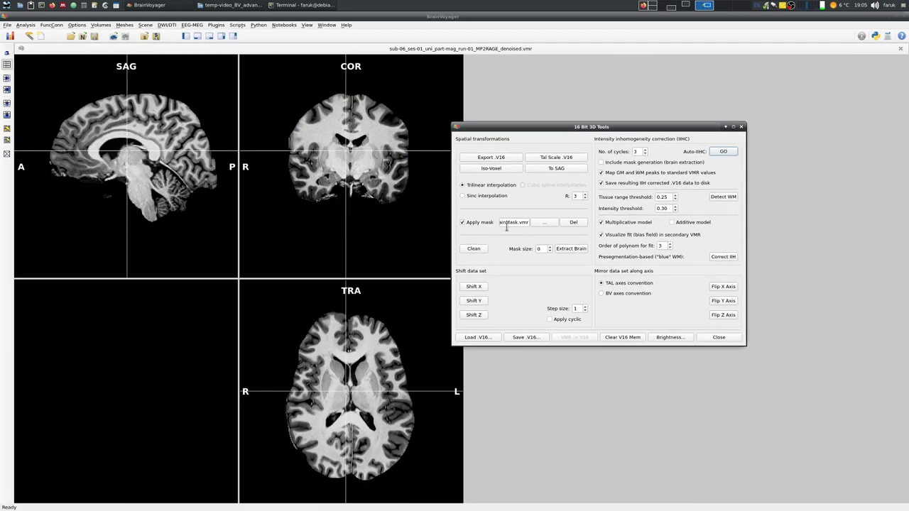
left_click(722, 151)
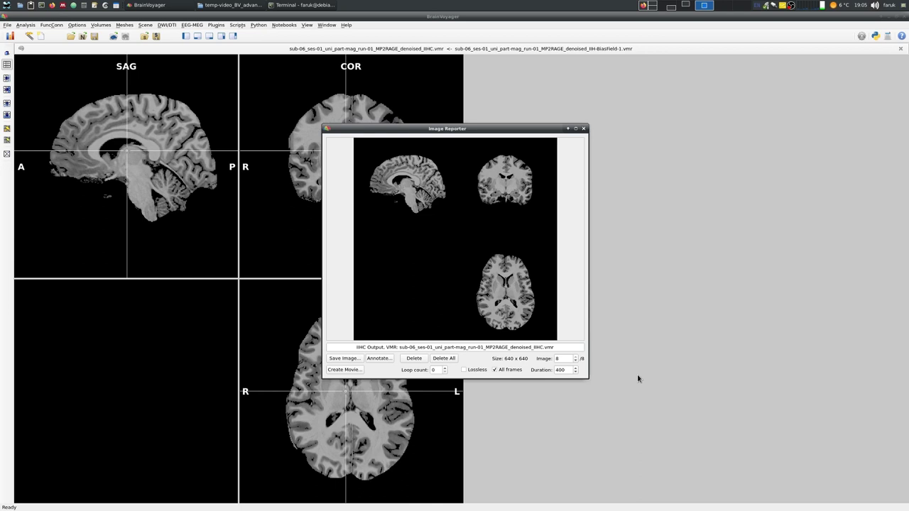
left_click(583, 128)
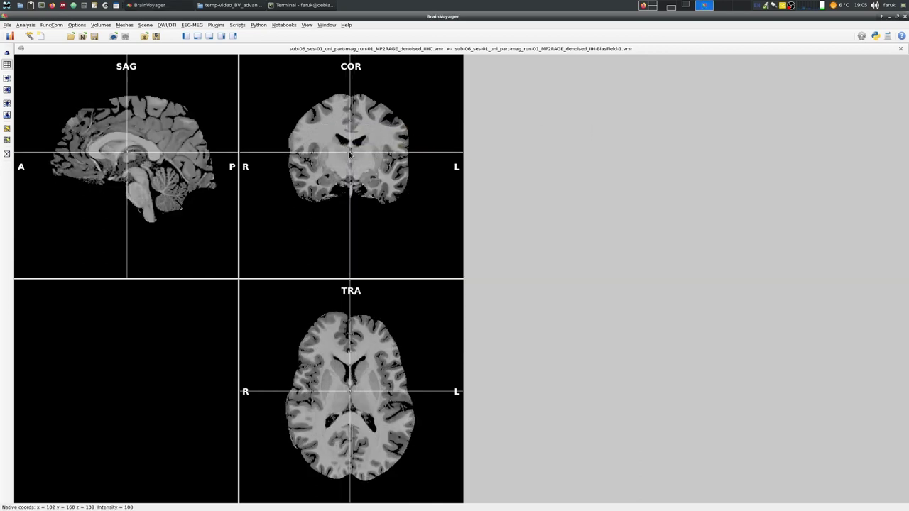
left_click(6, 53)
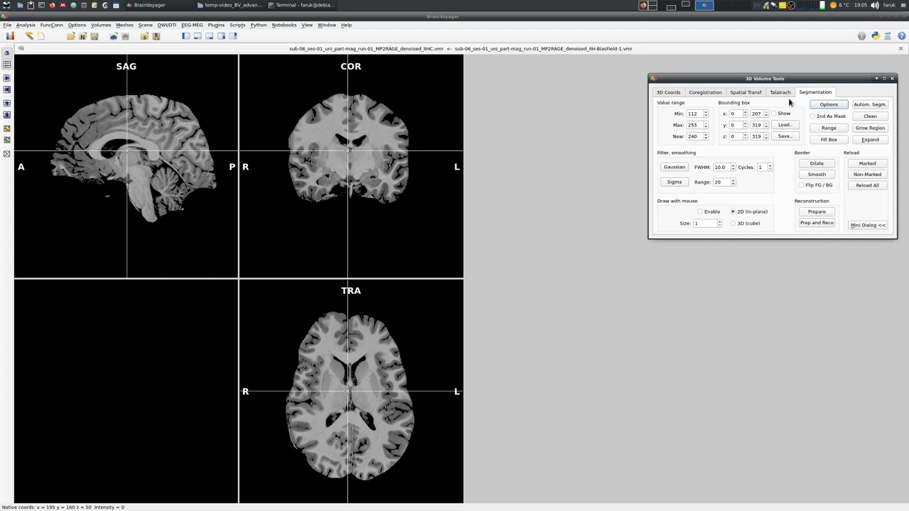
Resample to 0.5 mm iso-voxels in a 512 cube with cubic spline interpolation
left_click(746, 92)
left_click(758, 141)
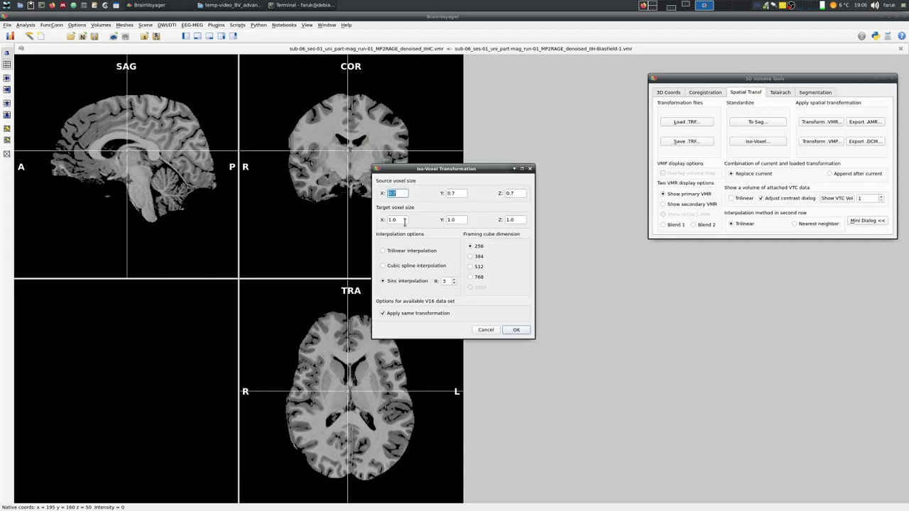
left_click_drag(405, 221, 370, 215)
type("0.5")
key("Tab")
key("Tab")
type("0.")
left_click(477, 268)
left_click(395, 268)
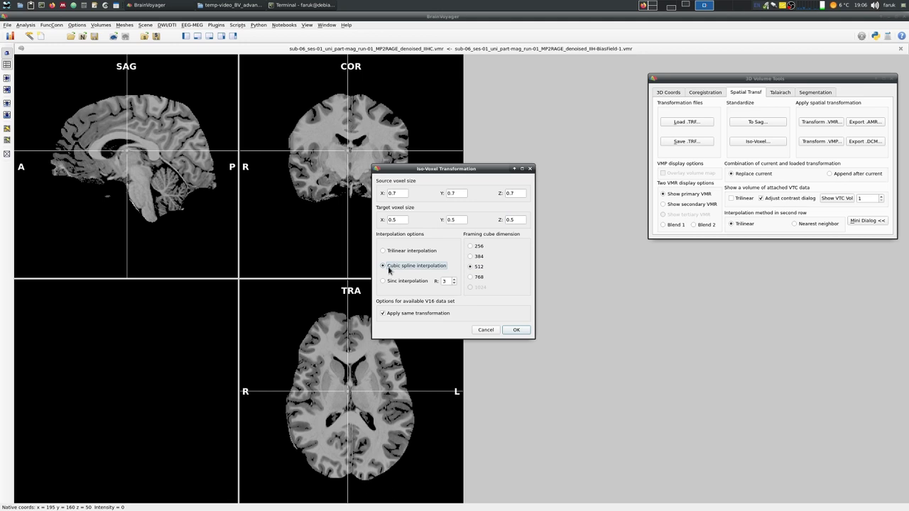
left_click(516, 331)
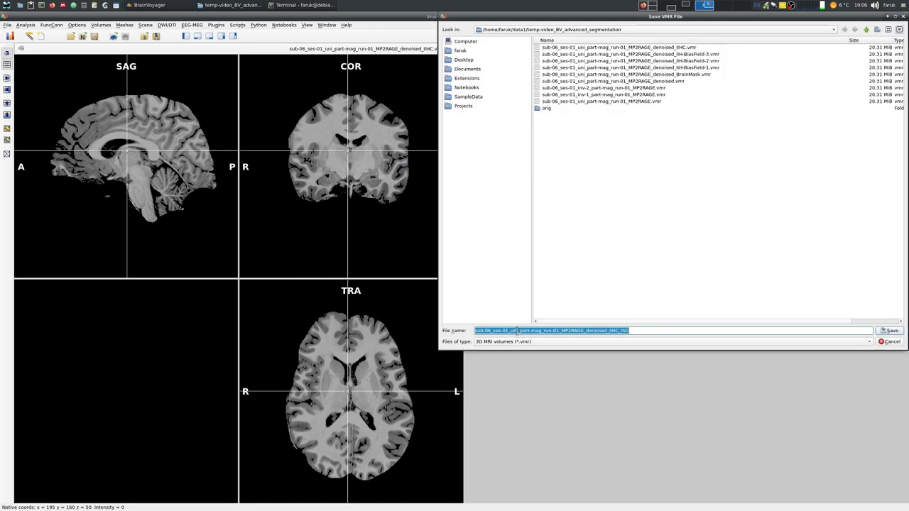
Save the resampled volume with the _pt5 suffix added to its name
left_click(632, 331)
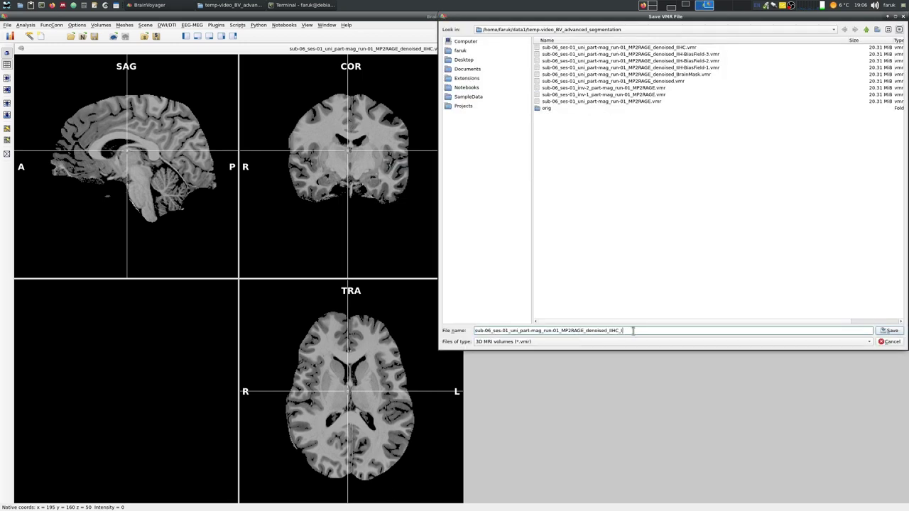
type("_pt5")
key("Return")
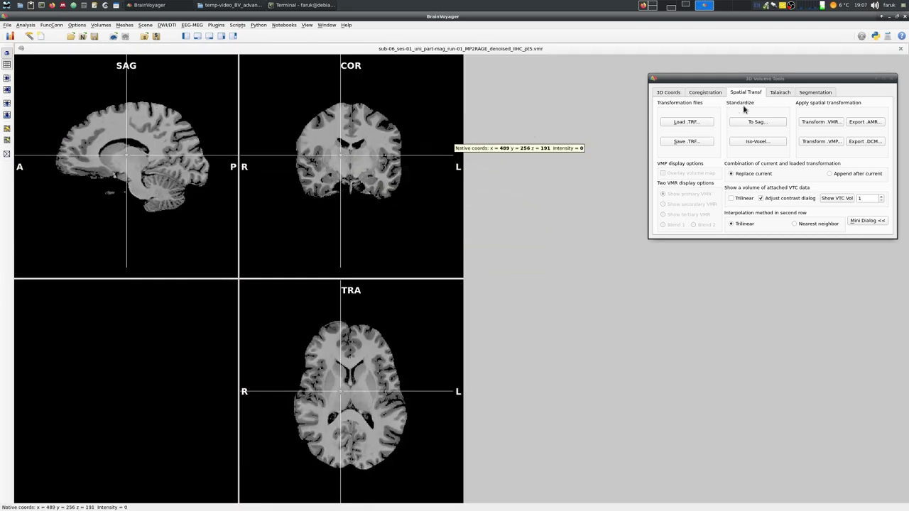
Choose manual AC-PC alignment, position the slices, and accept the AC point translation
left_click(778, 94)
left_click(757, 93)
left_click(777, 93)
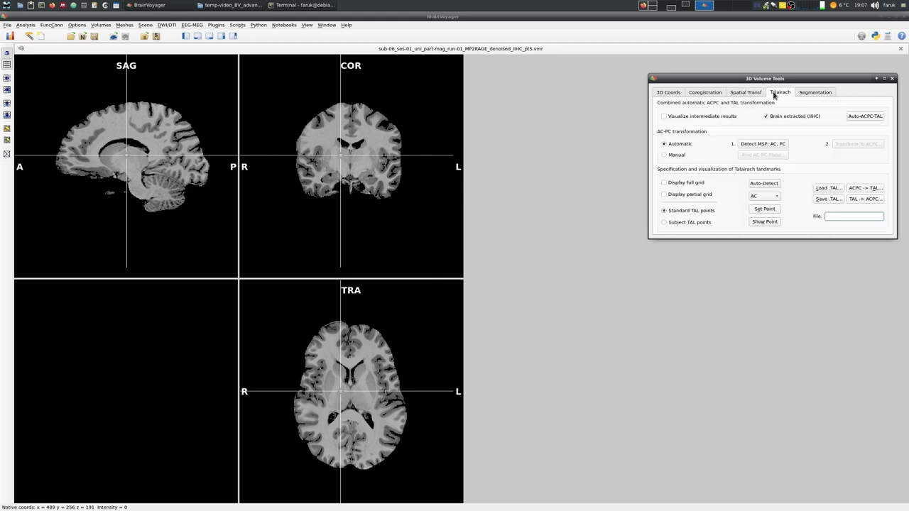
left_click(678, 157)
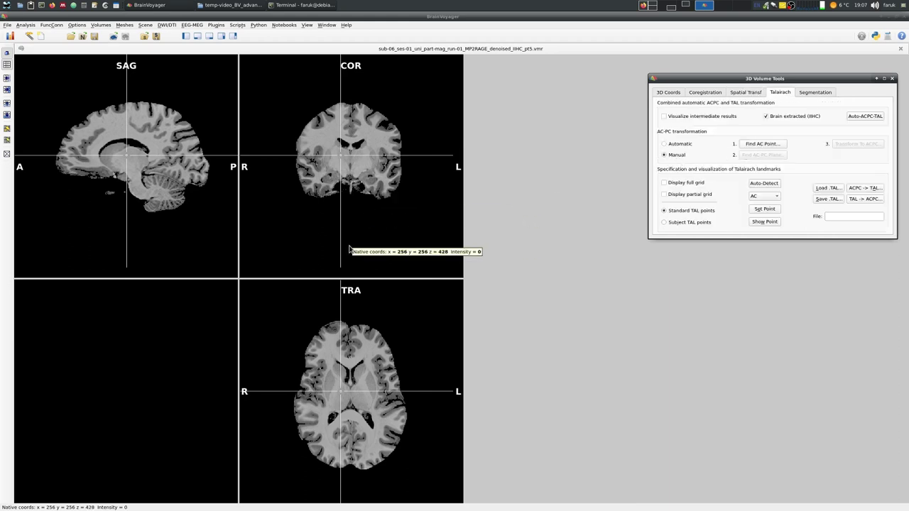
left_click(347, 373)
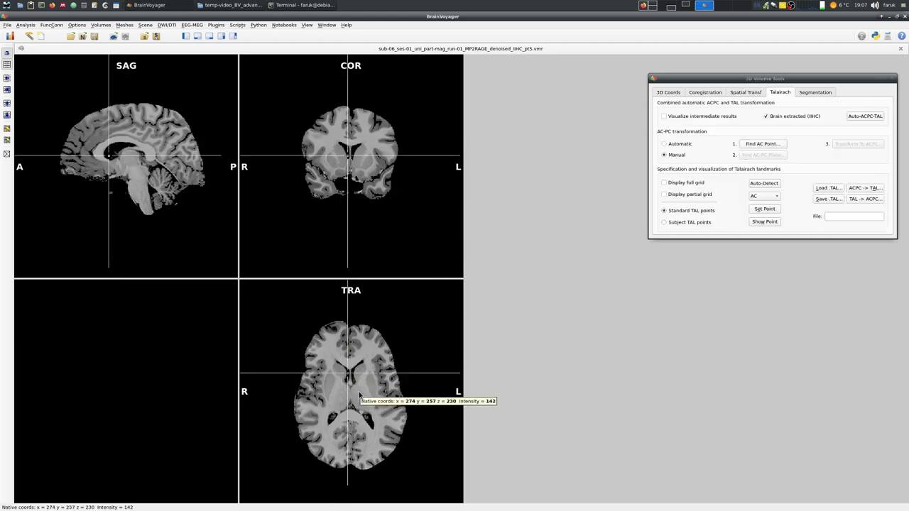
scroll(356, 389, "down", 5)
scroll(360, 396, "down", 4)
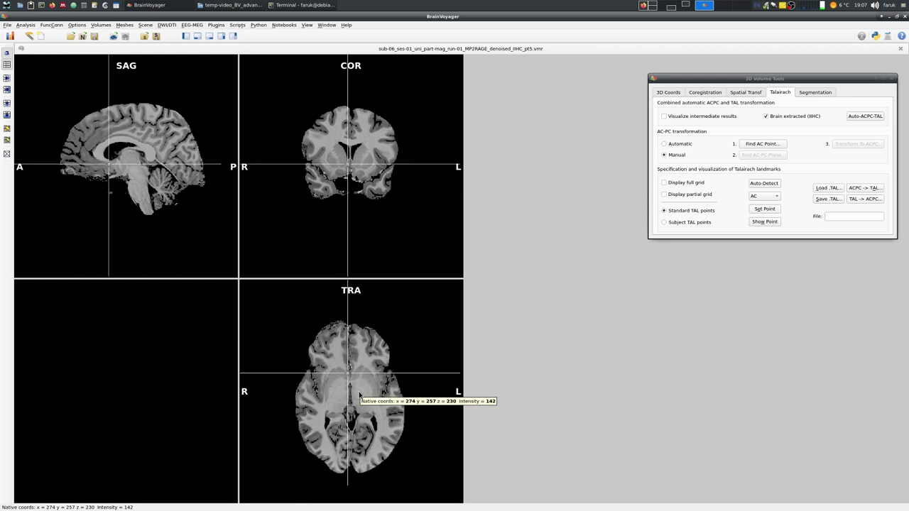
key("Right")
key("Right")
key("Right")
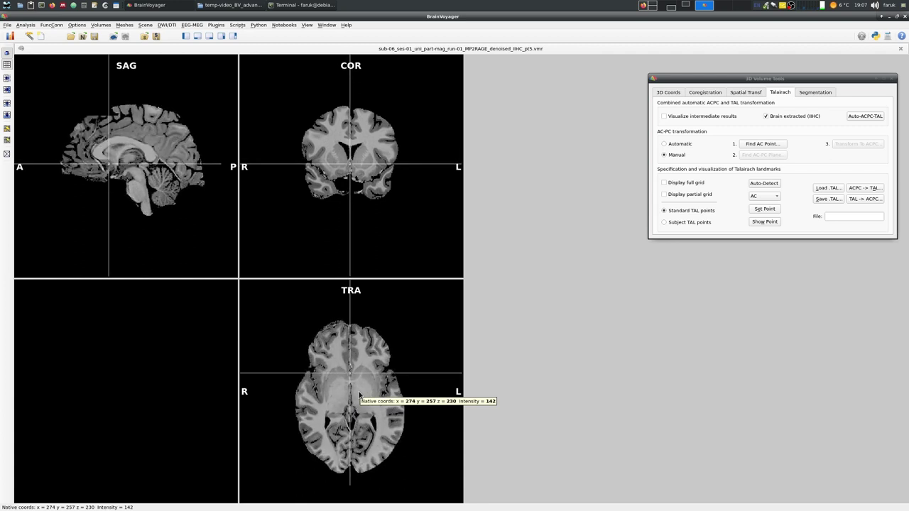
key("Down")
key("Down")
key("Down")
key("Down")
key("Down")
key("Down")
key("Down")
key("Down")
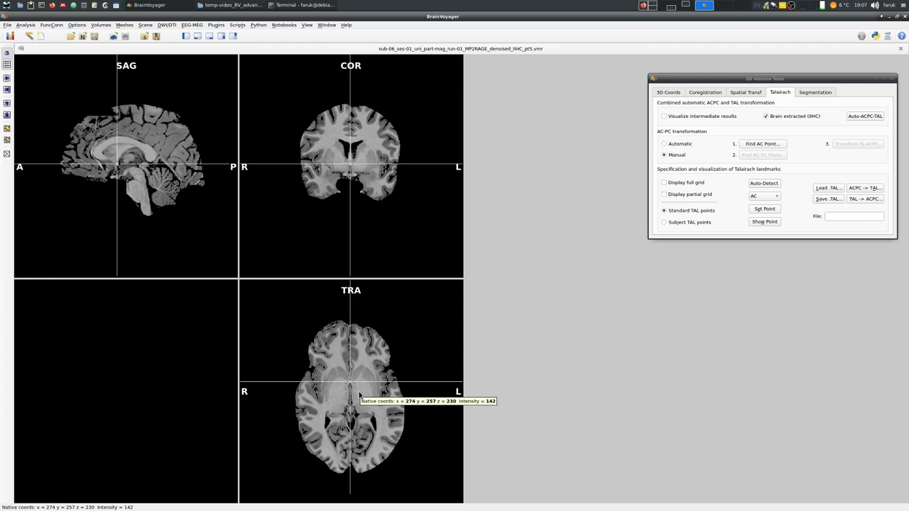
left_click(770, 145)
left_click(891, 112)
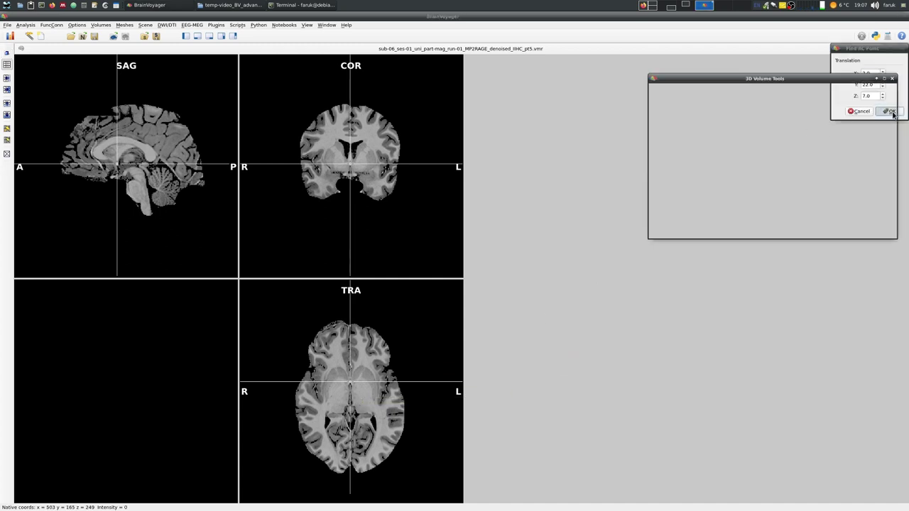
Raise the AC-PC plane's X rotation in three small increments and accept it
left_click(763, 155)
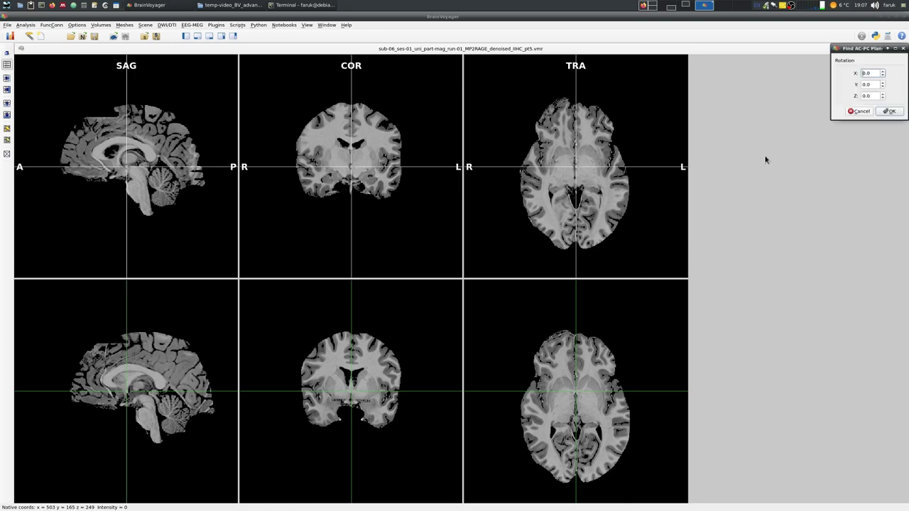
left_click(883, 72)
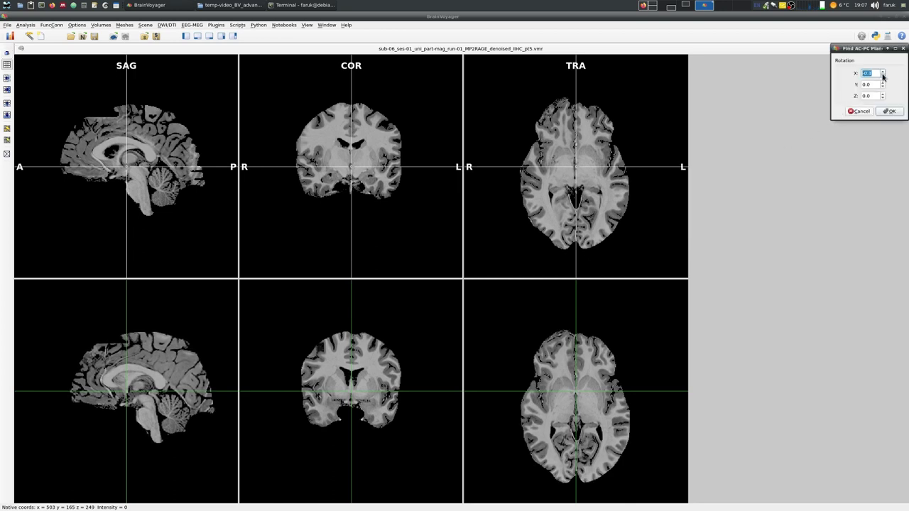
left_click(883, 73)
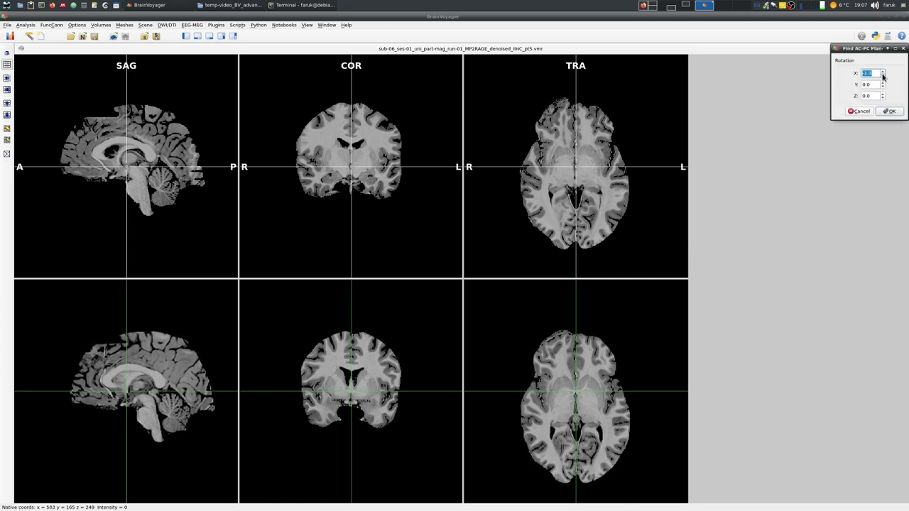
left_click(883, 72)
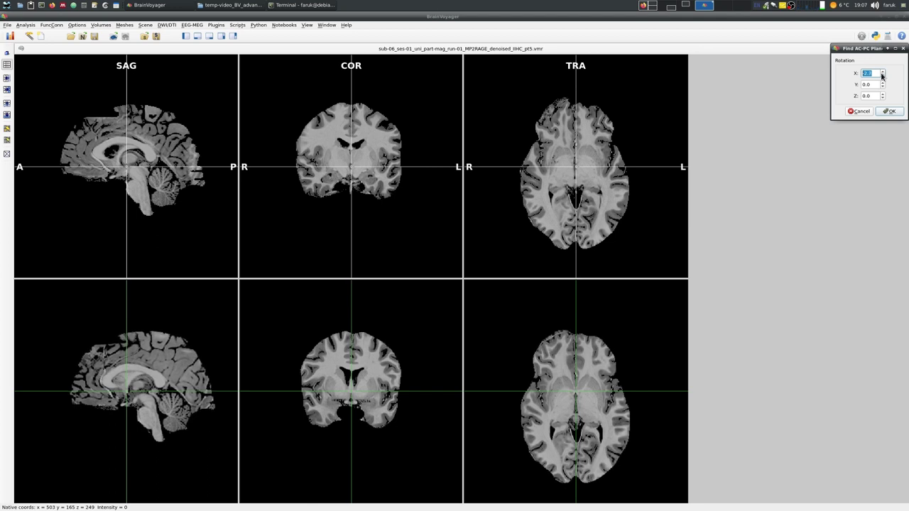
left_click(883, 72)
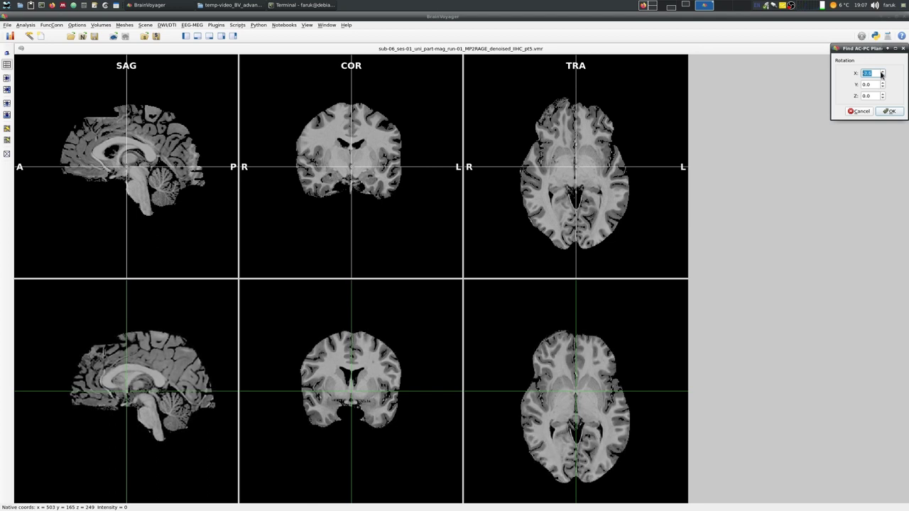
left_click(575, 414)
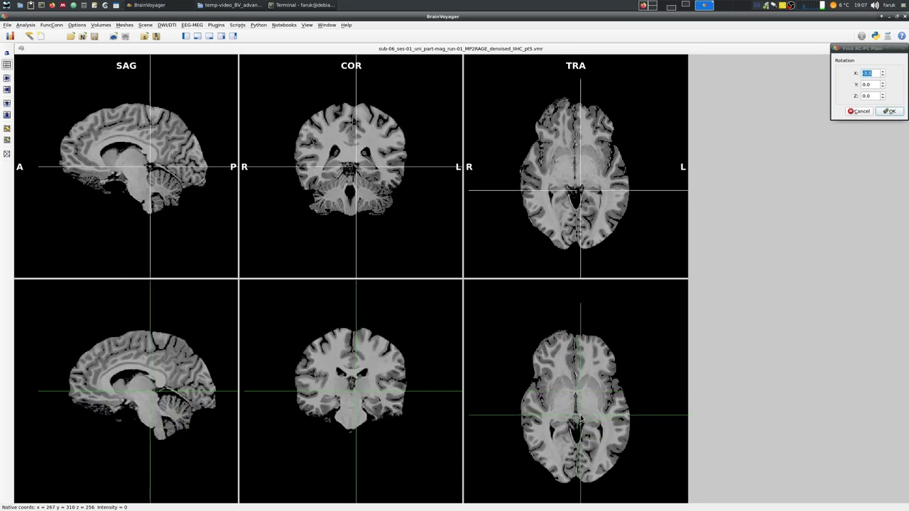
left_click(890, 111)
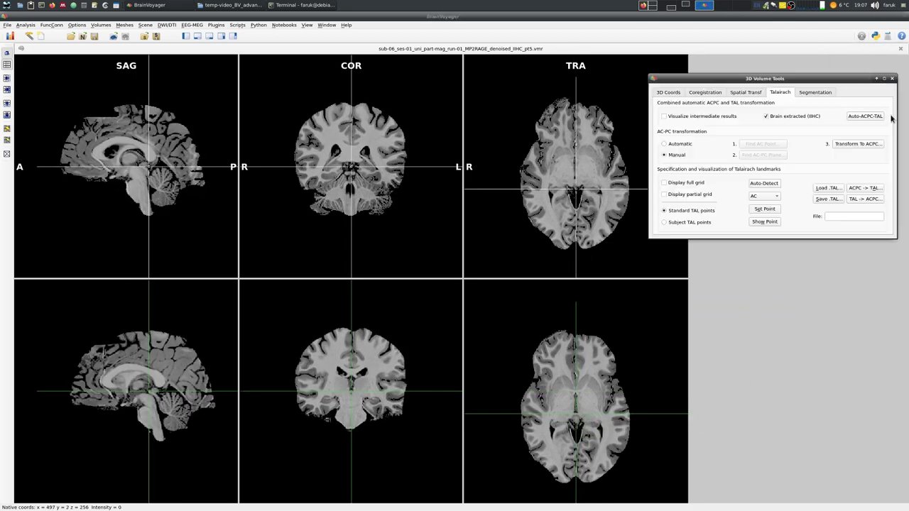
Transform the pt5 volume to AC-PC space with cubic spline interpolation and a 512 cube
left_click(855, 144)
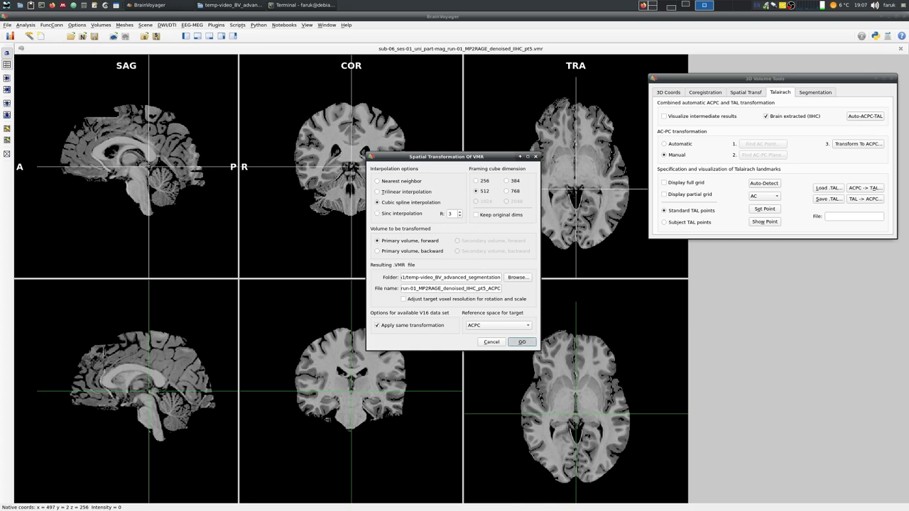
left_click(523, 342)
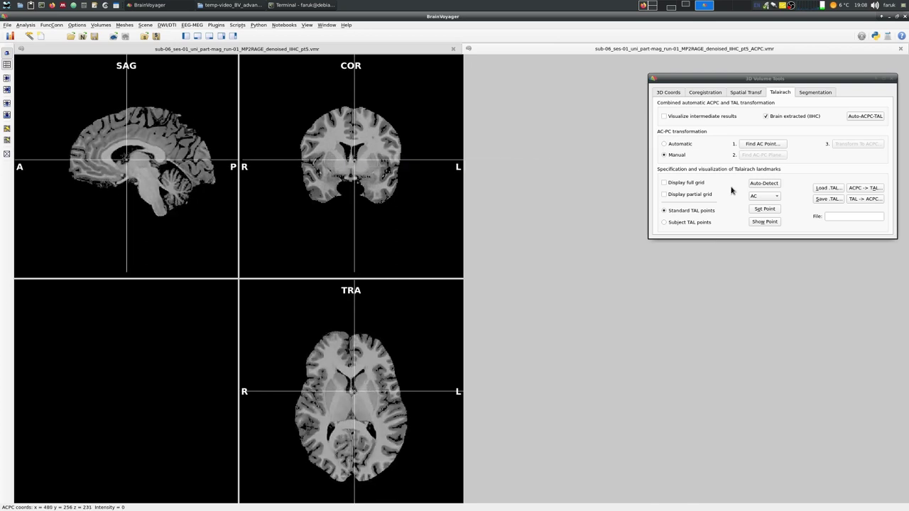
Place the PC landmark, then the AP landmark at the brain's front edge
left_click(763, 198)
left_click(761, 196)
left_click(761, 199)
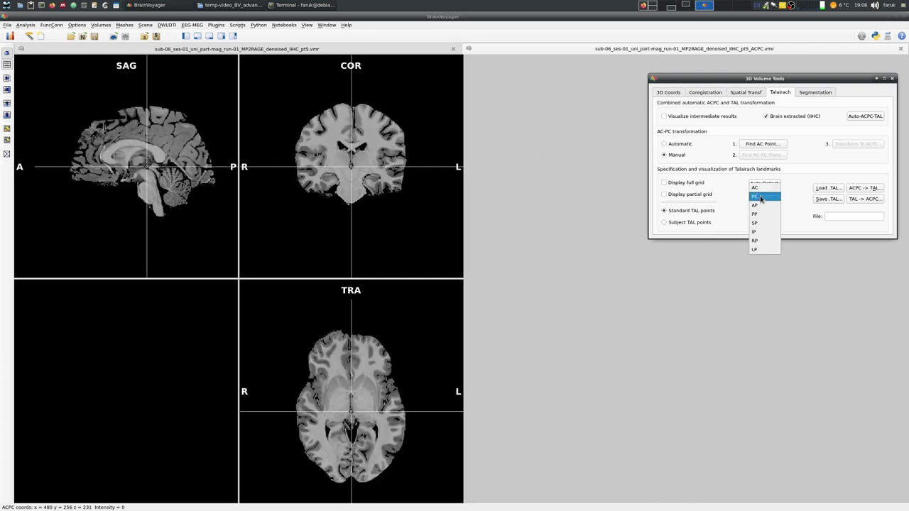
left_click(756, 187)
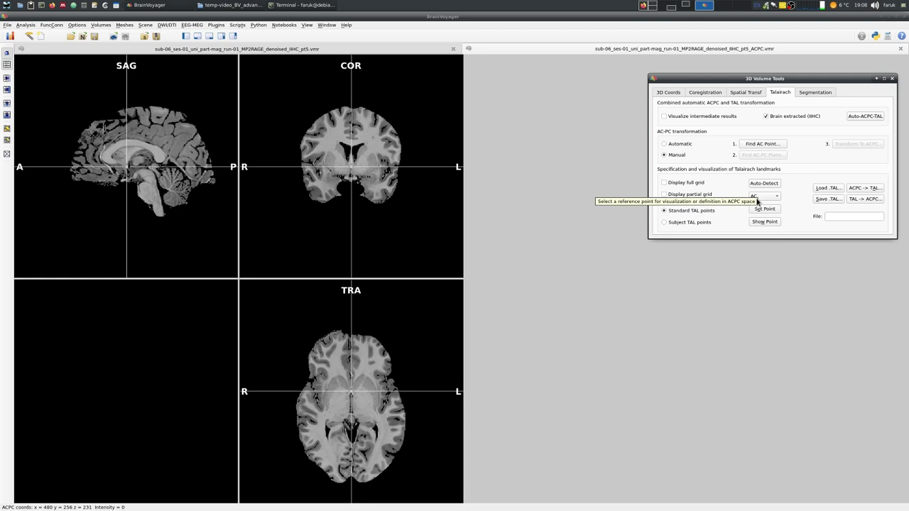
left_click(762, 196)
left_click(762, 209)
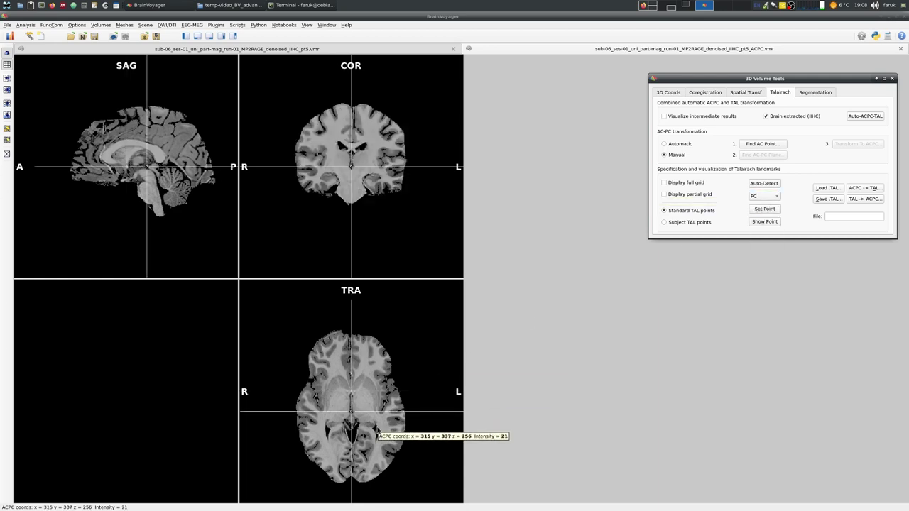
key("Down")
key("Down")
key("Down")
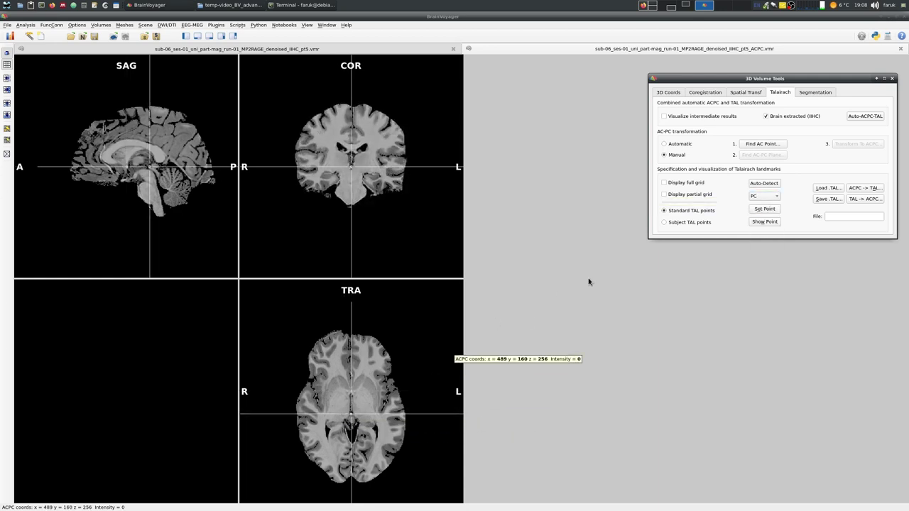
left_click(765, 196)
left_click(764, 206)
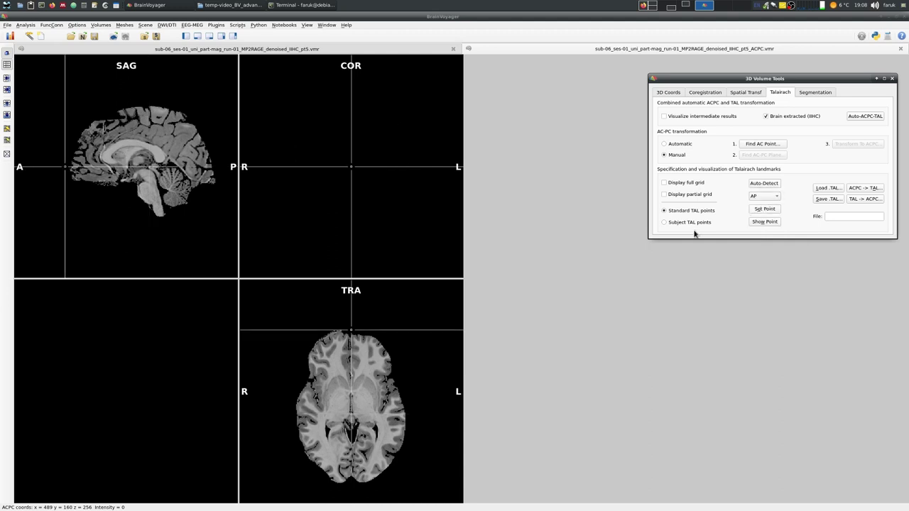
key("Down")
key("Down")
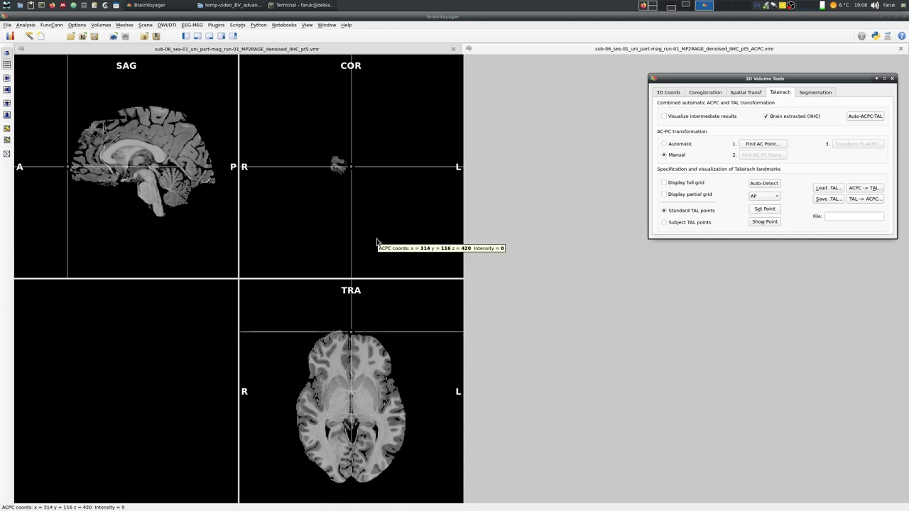
Place the PP, SP and IP landmarks at the brain's posterior and top edges
left_click(764, 198)
left_click(764, 206)
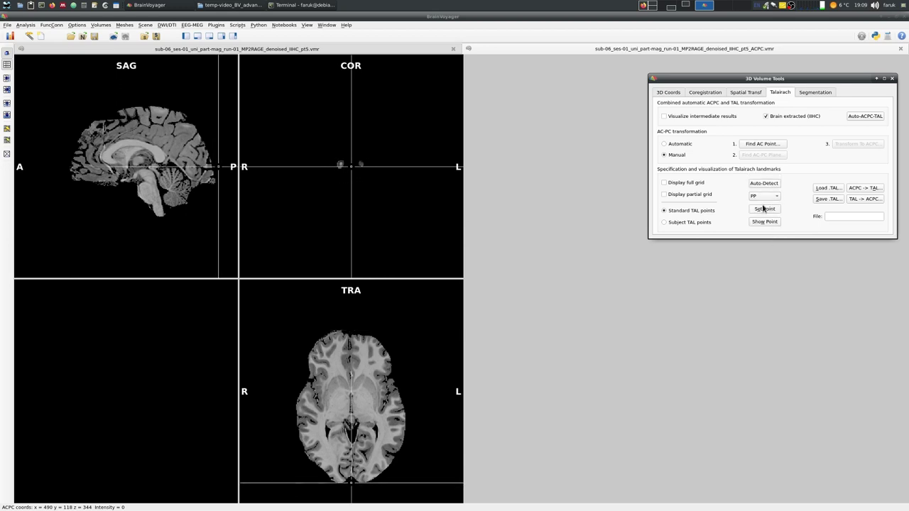
left_click(759, 196)
left_click(760, 205)
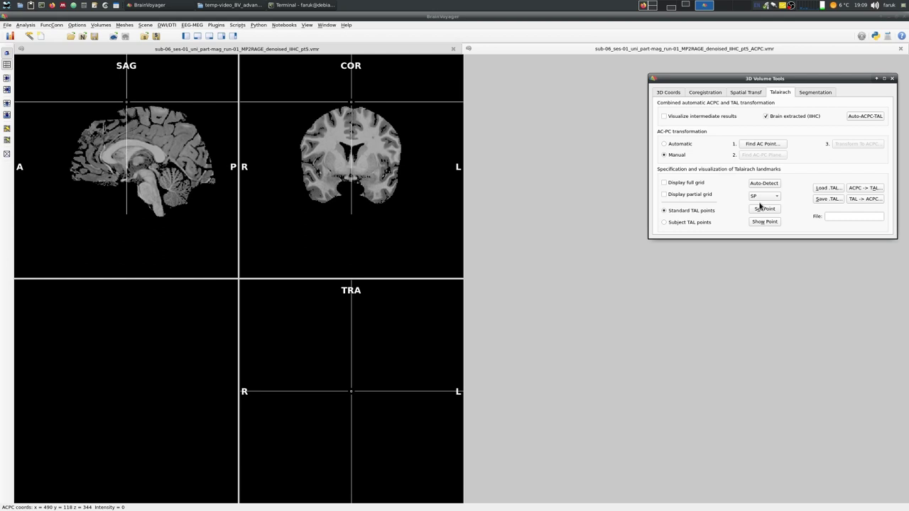
key("Down")
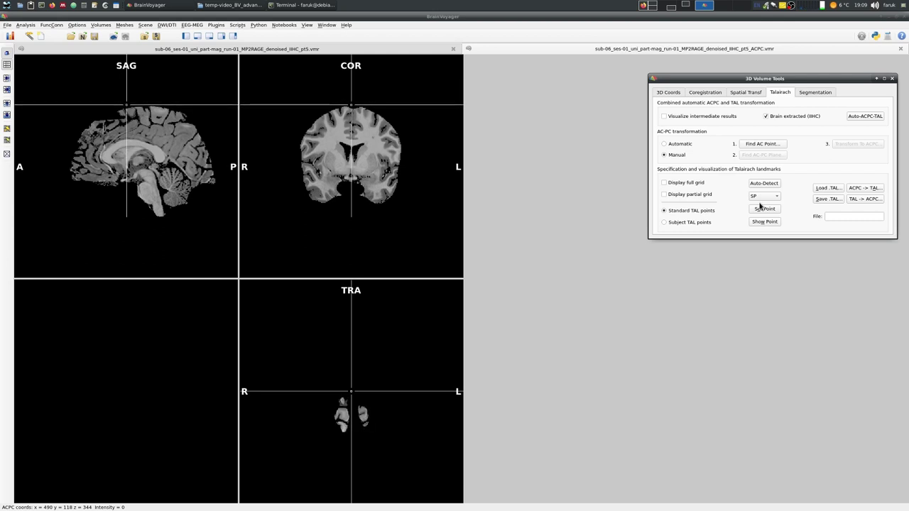
key("Up")
key("Up")
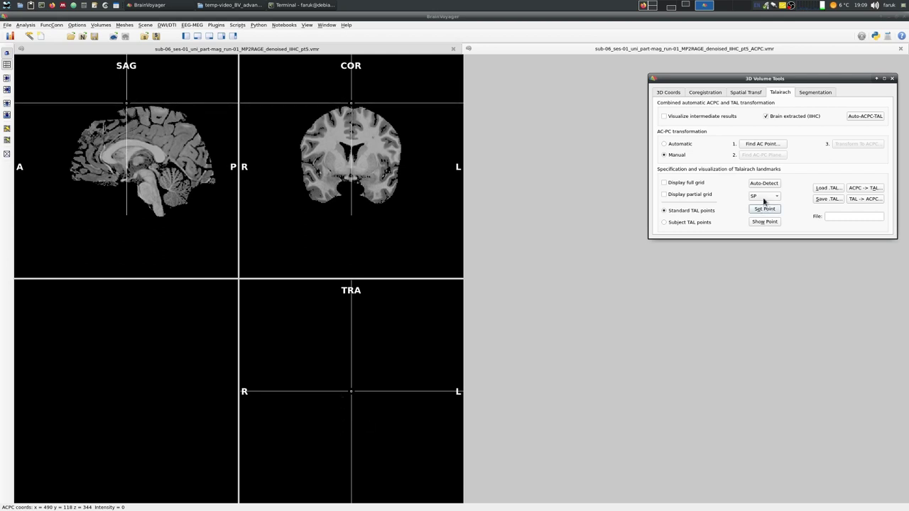
left_click(765, 196)
left_click(766, 206)
key("Up")
key("Up")
key("Up")
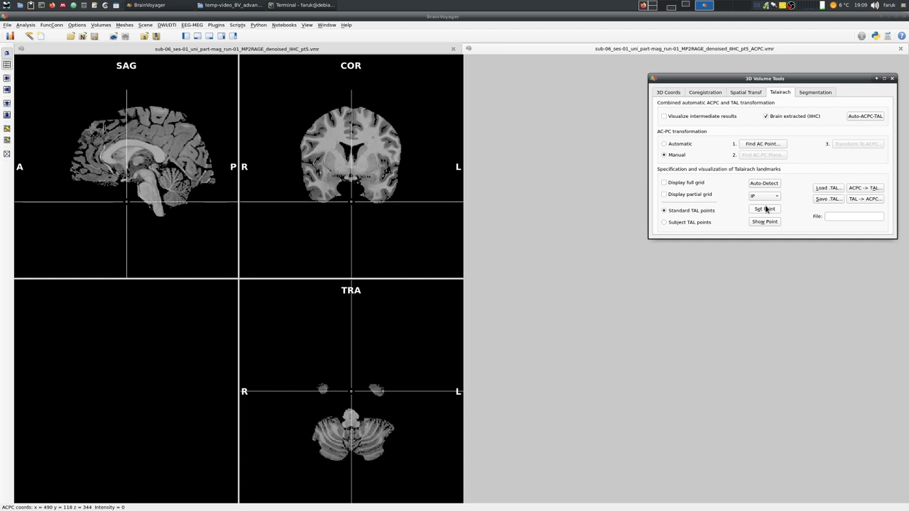
Place the RP and LP landmarks at the brain's right and left edges
left_click(765, 197)
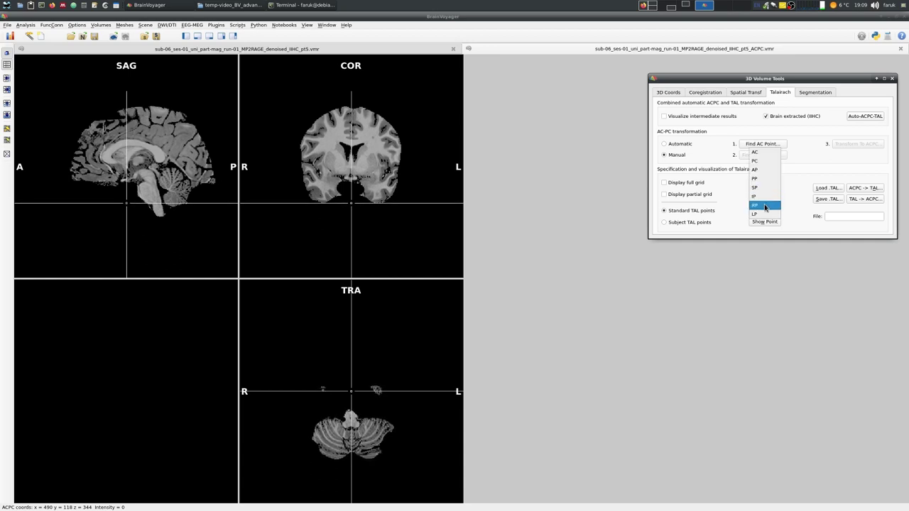
left_click(766, 207)
key("Right")
key("Right")
key("Right")
key("Right")
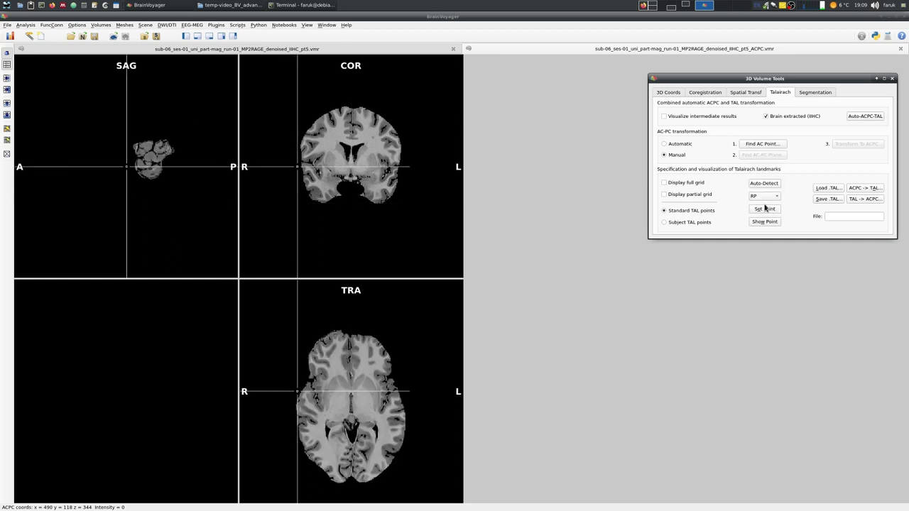
key("Right")
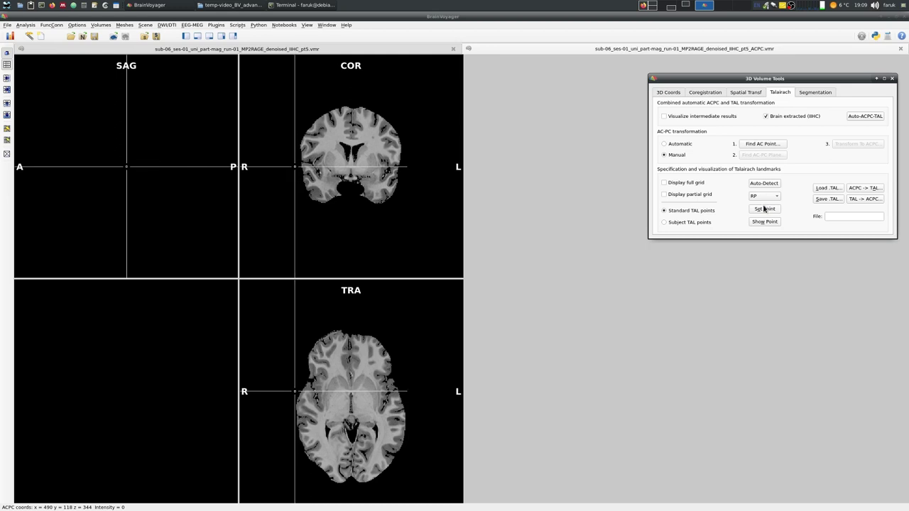
left_click(766, 197)
left_click(764, 204)
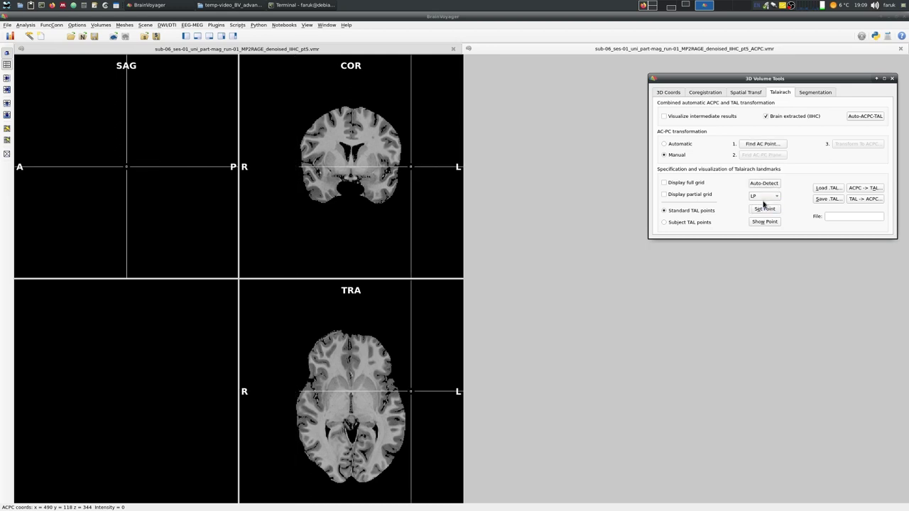
key("Left")
key("Left")
key("Left")
key("Left")
key("Left")
key("Left")
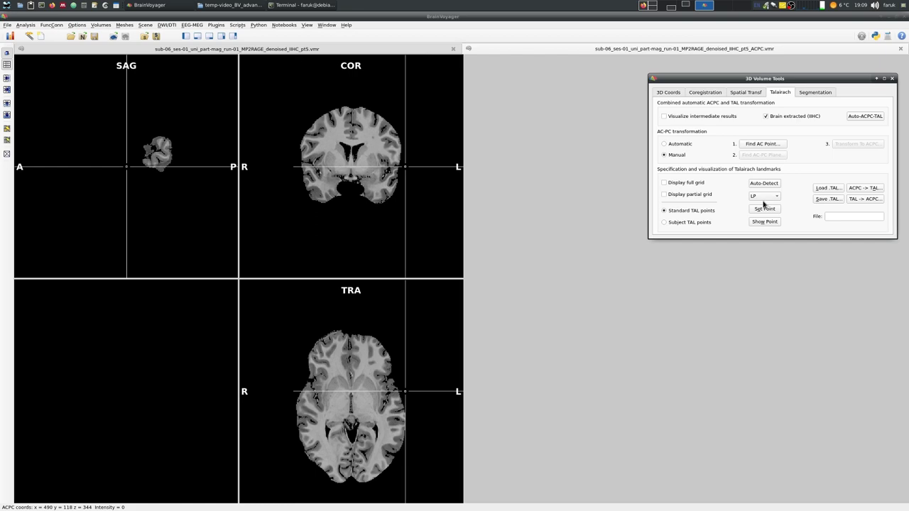
key("Right")
key("Right")
key("Right")
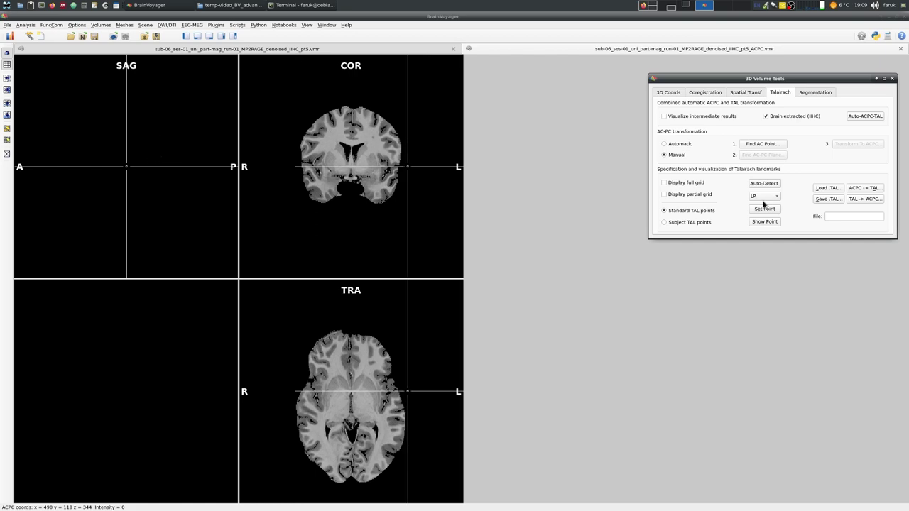
left_click(765, 208)
Show the partial Talairach grid, check its fit across slices, then hide it
left_click(706, 198)
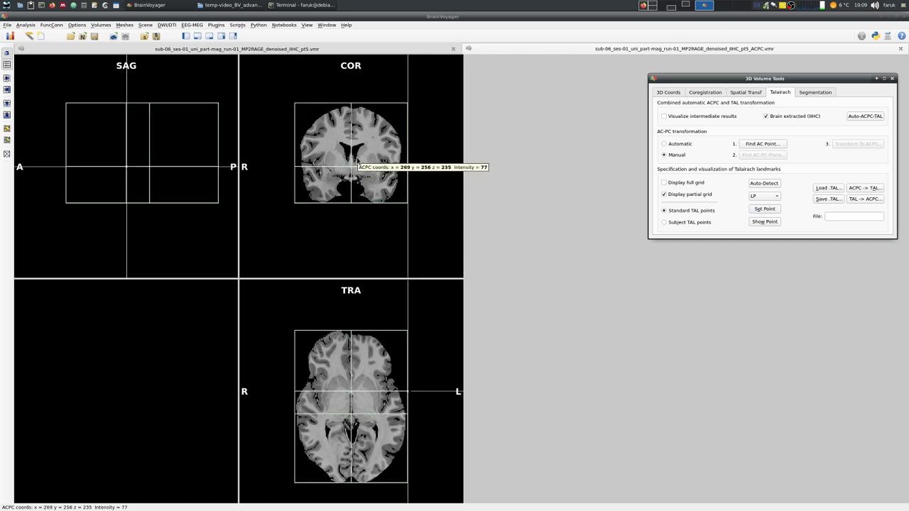
left_click_drag(359, 162, 346, 148)
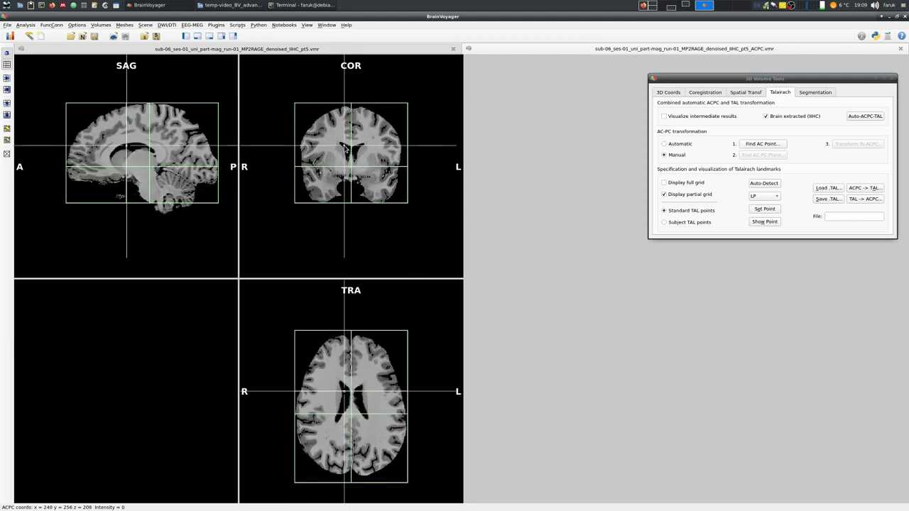
left_click(682, 196)
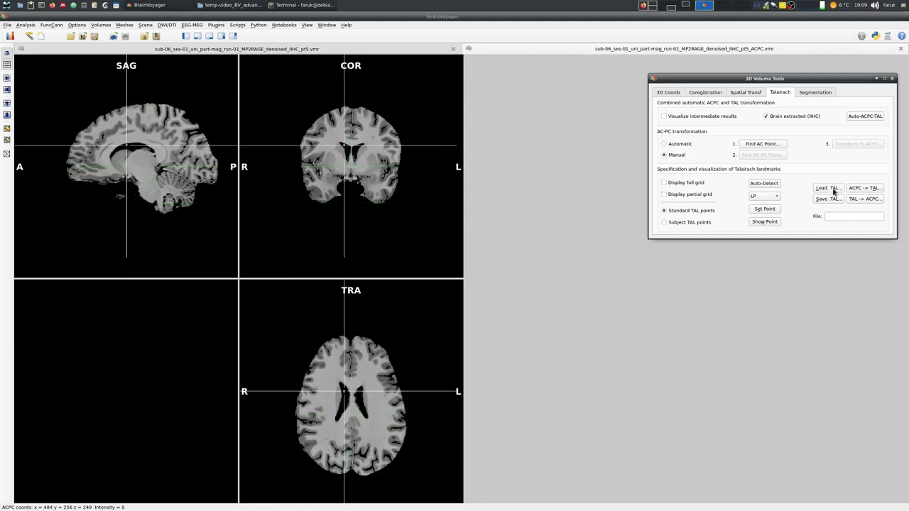
Save the landmarks to a _pt5_ACPC.tal file, then close the volume tools and pt5.vmr
left_click(828, 199)
left_click(893, 331)
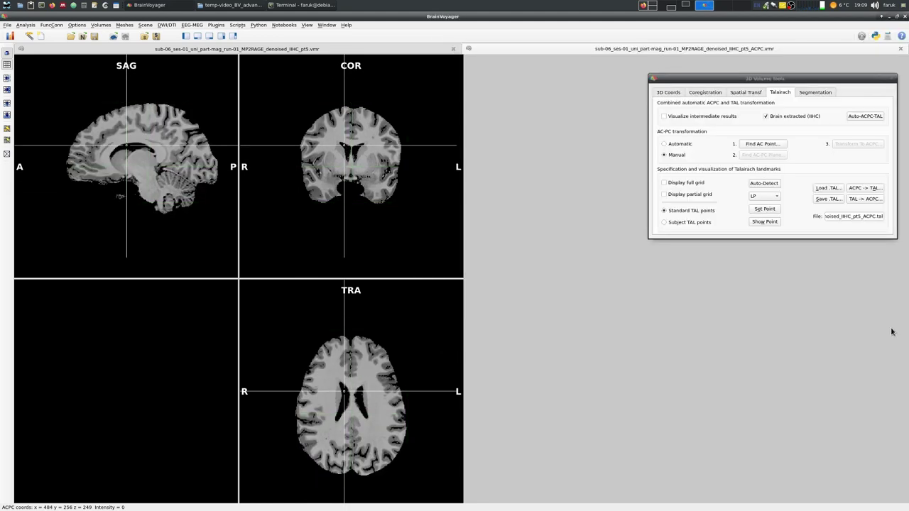
left_click(893, 79)
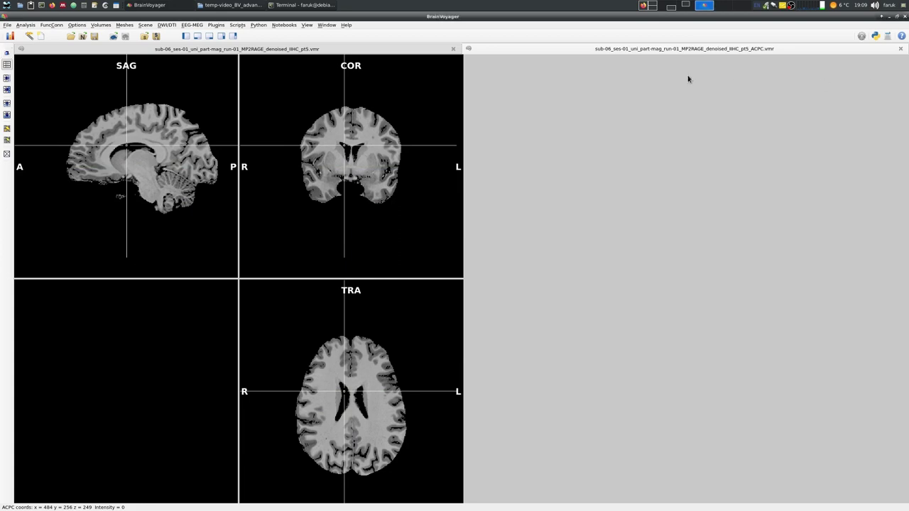
left_click(453, 49)
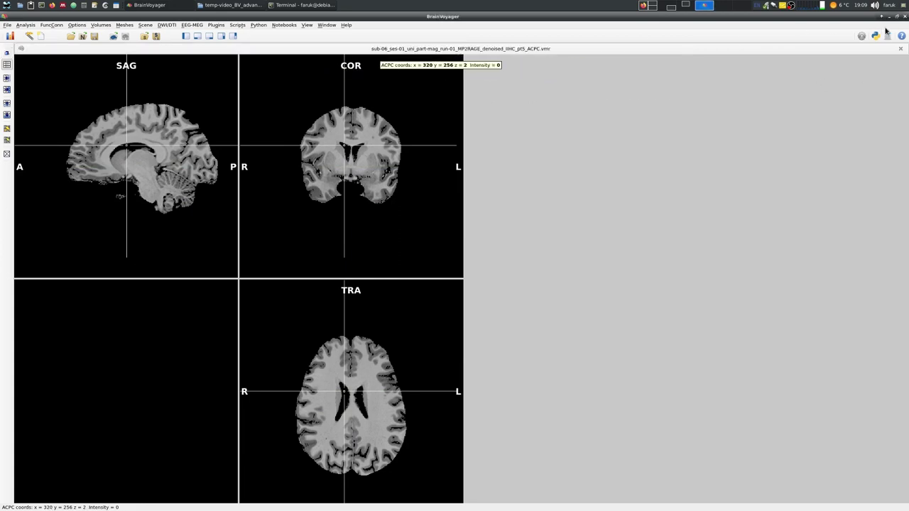
Close and reopen _IIHC_pt5_ACPC.vmr from disk, then expand 3D Volume Tools to the full dialog
left_click(900, 49)
left_click(71, 35)
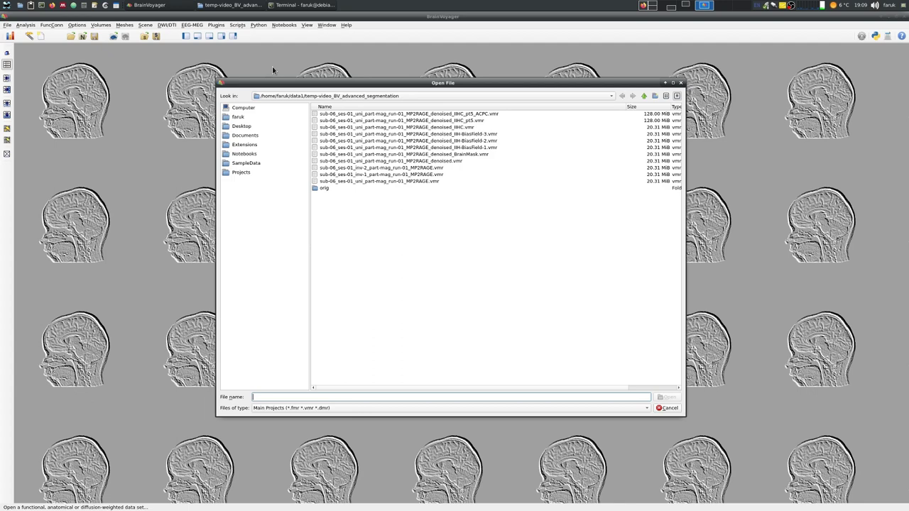
double_click(480, 115)
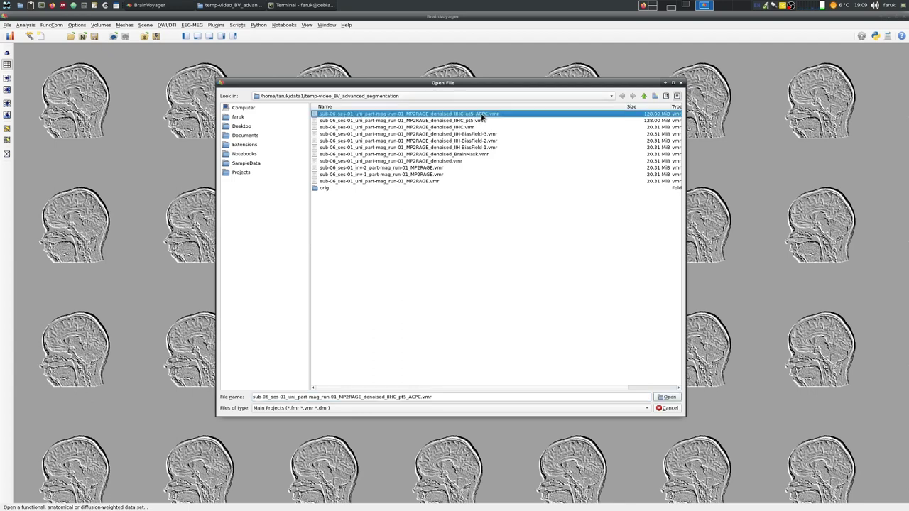
left_click(360, 146)
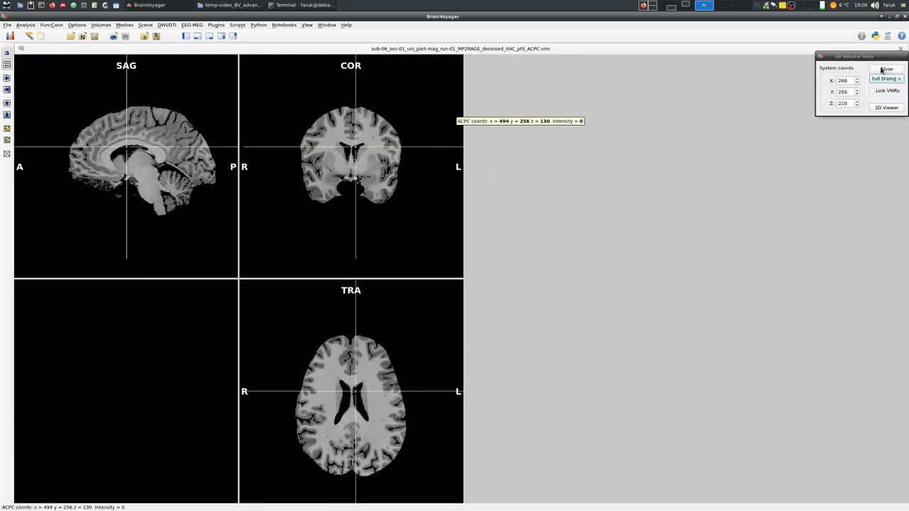
left_click(887, 78)
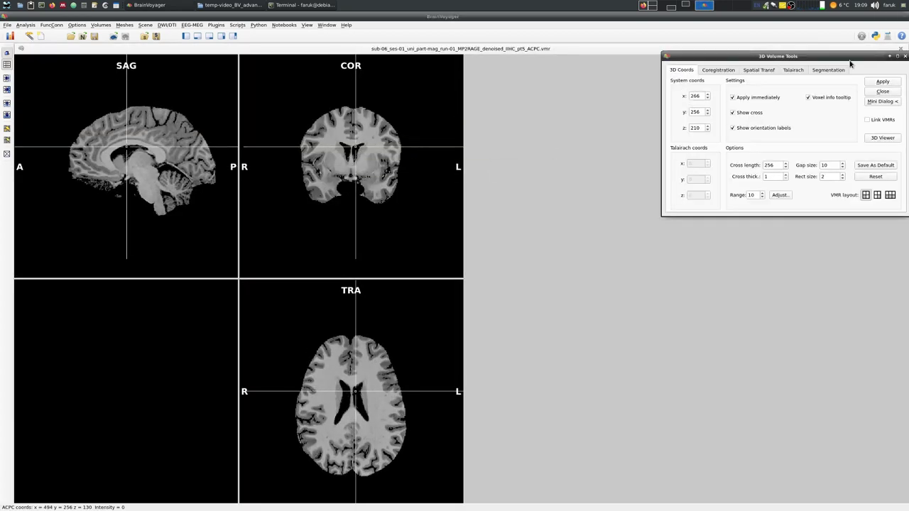
left_click(100, 25)
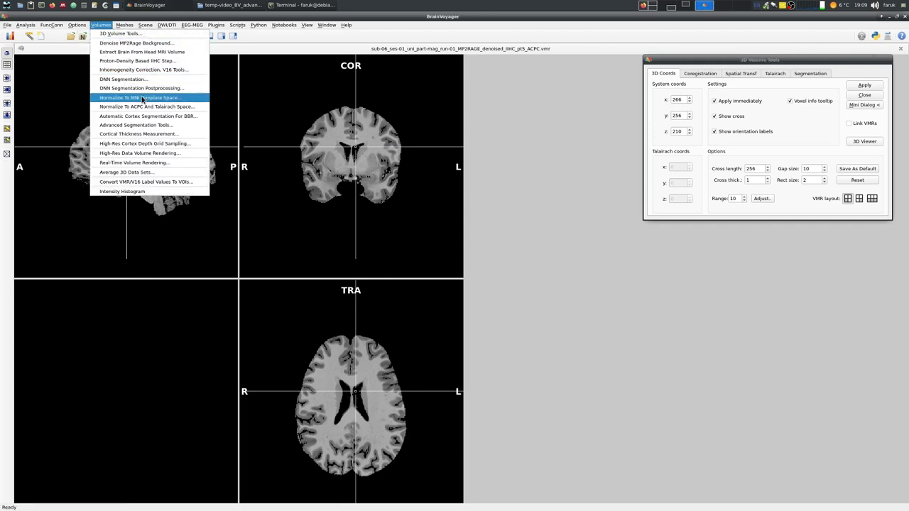
In Advanced Segmentation Tools, load the ACPC .tal file and label ventricles and subcortical structures as WM
left_click(136, 124)
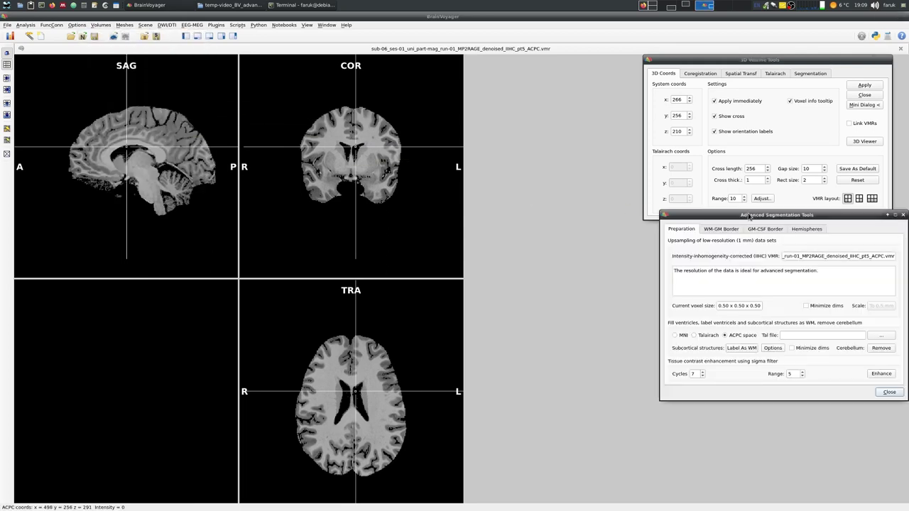
left_click_drag(750, 215, 603, 253)
left_click(732, 373)
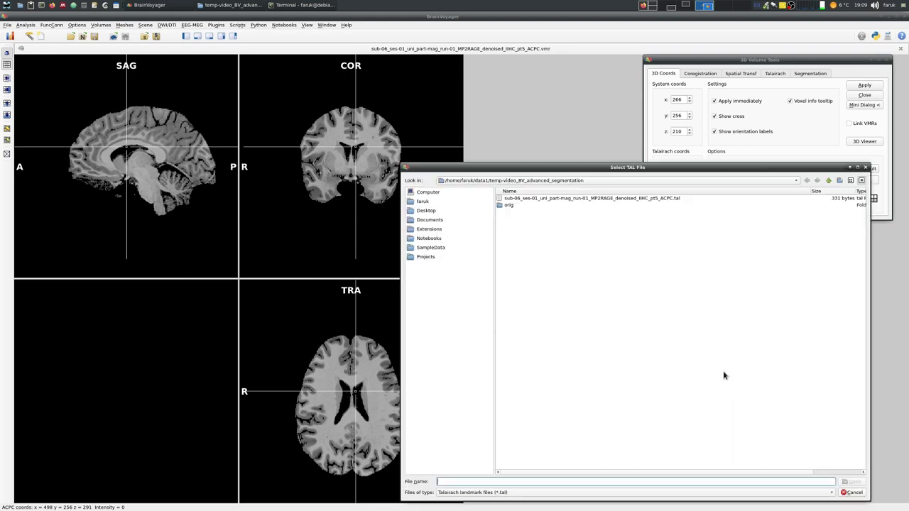
double_click(613, 201)
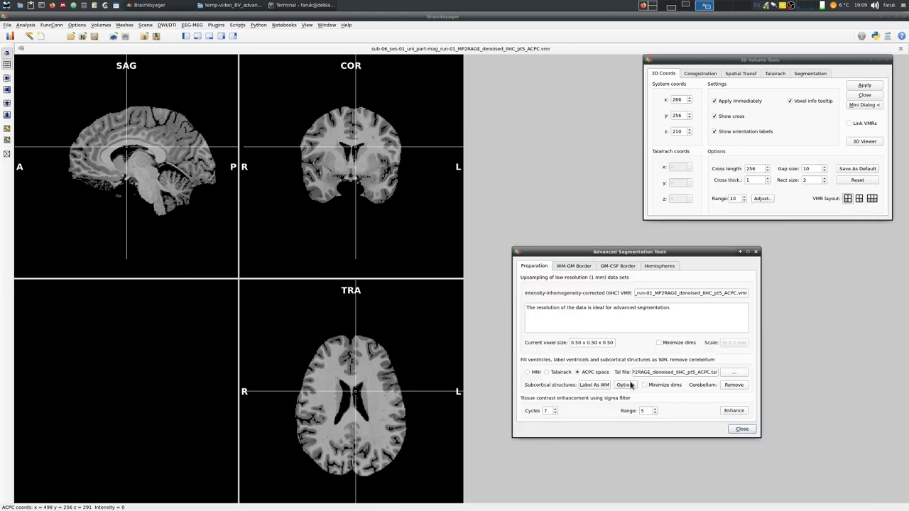
left_click(595, 385)
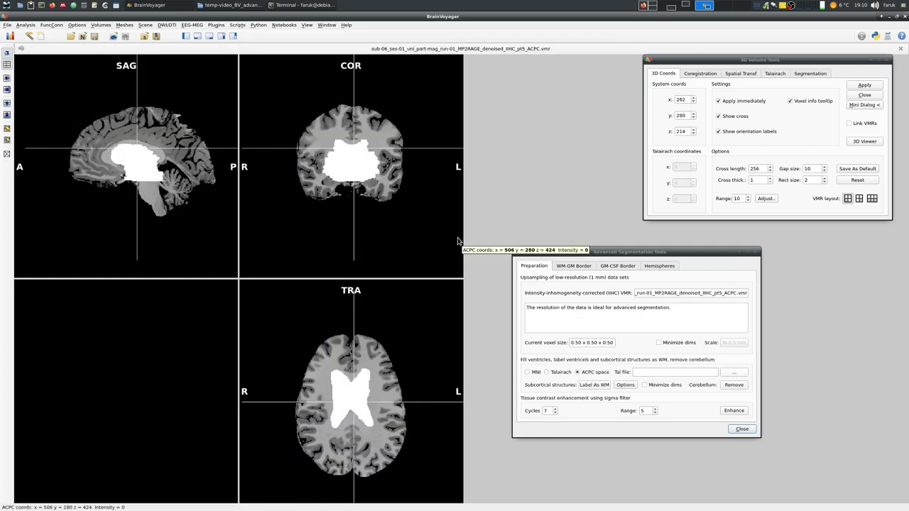
Reload the ACPC .tal file, remove the cerebellum, and enhance tissue contrast (7 cycles, range 5)
left_click(734, 372)
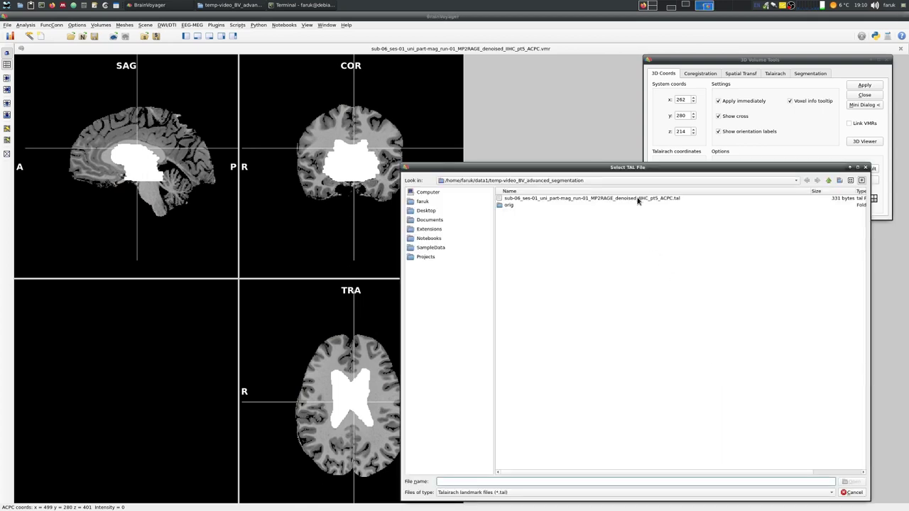
double_click(637, 199)
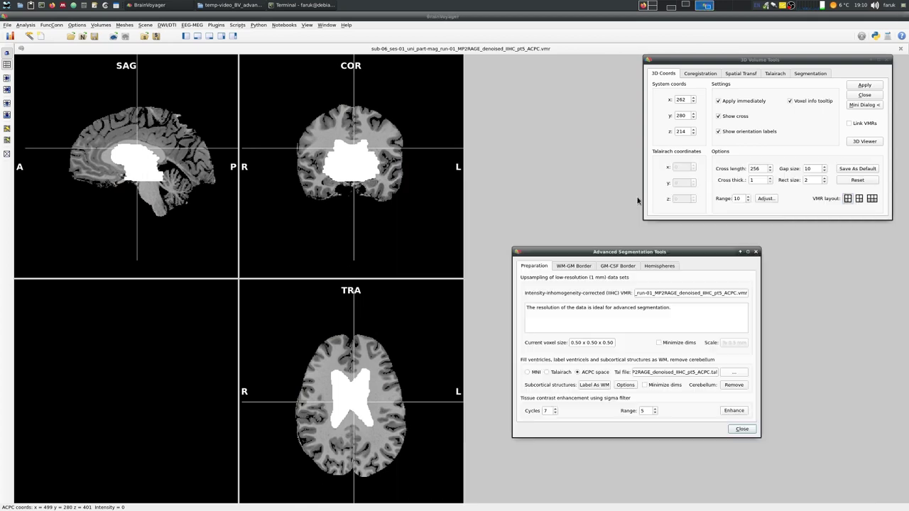
left_click(729, 386)
left_click(351, 190)
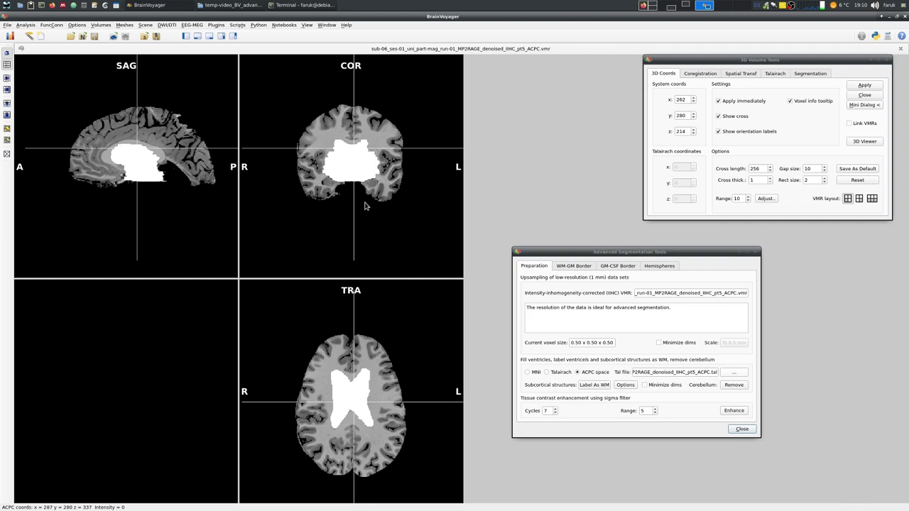
left_click(349, 186)
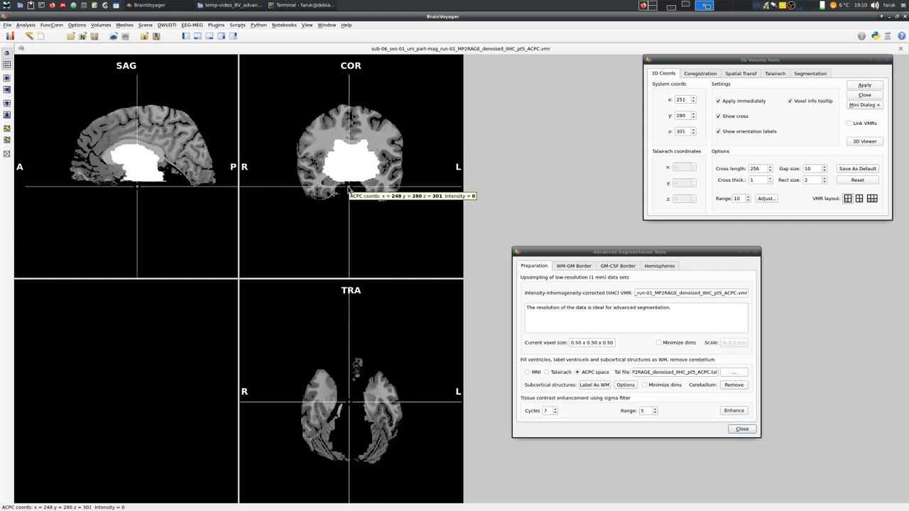
left_click(734, 411)
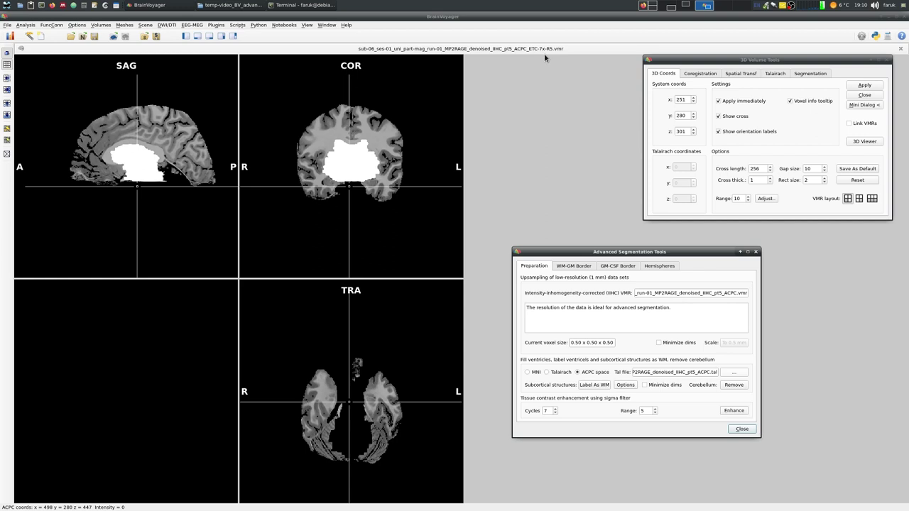
In the WM-GM Border tab, calculate the _GradsMag.vmr magnitude and _Grads.vmp gradient files
left_click(581, 267)
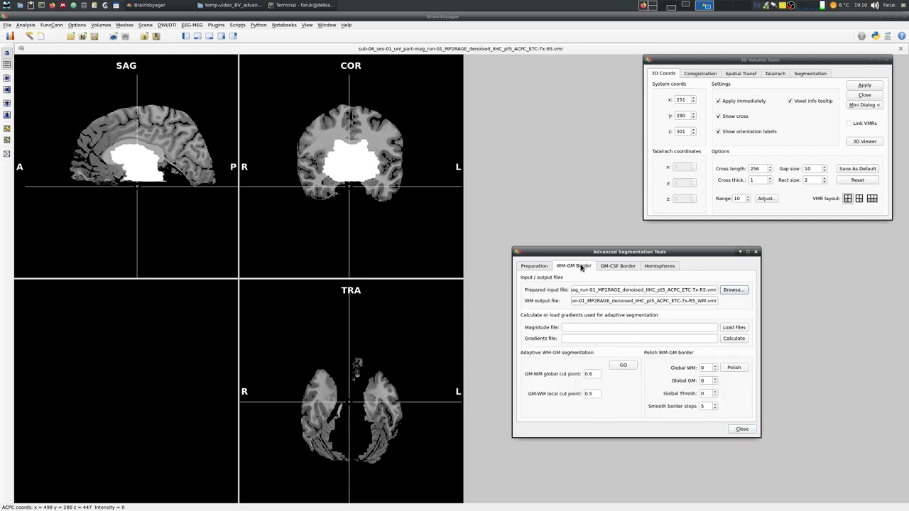
left_click(735, 339)
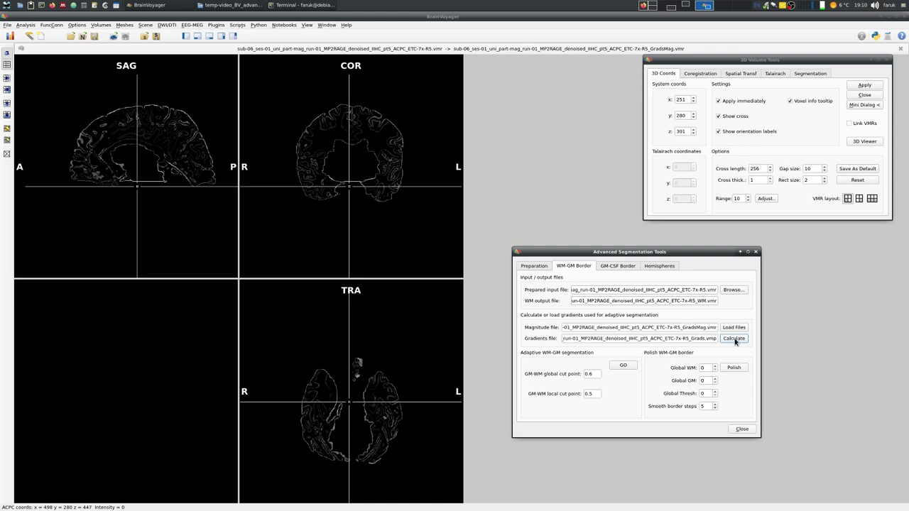
Run adaptive WM-GM segmentation at cut points 0.6/0.5 and scroll through slices to inspect it
left_click(626, 368)
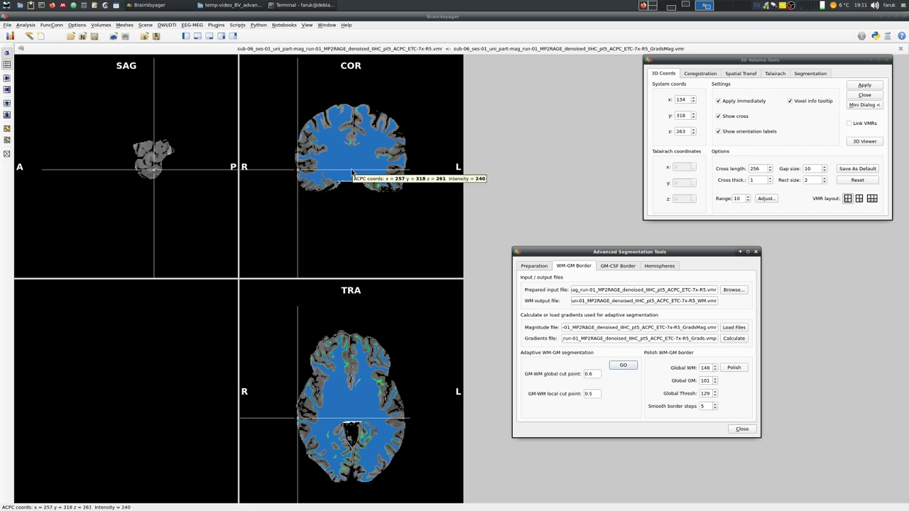
mouse_move(355, 168)
left_mouse_down()
mouse_move(384, 172)
mouse_move(367, 176)
mouse_move(368, 166)
left_mouse_up()
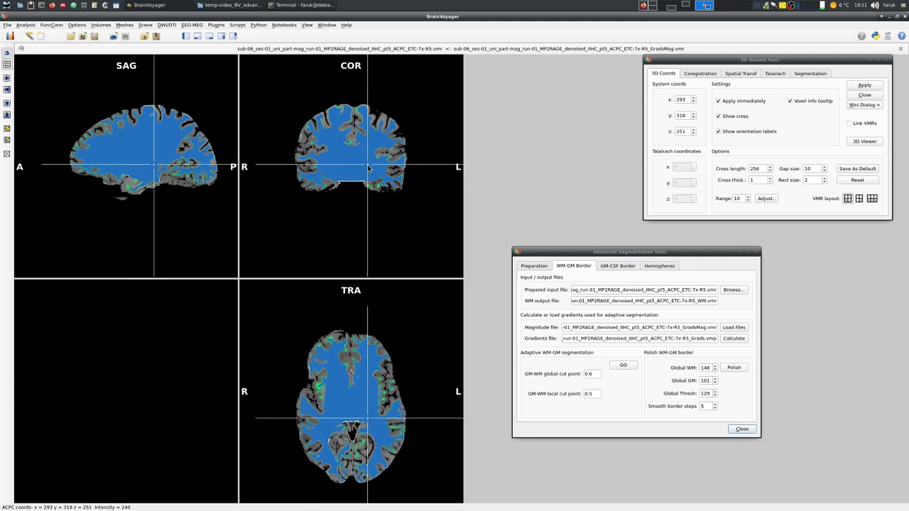
Polish the WM-GM border, removing 3041 voxels to produce the _WM.vmr volume
left_click(740, 369)
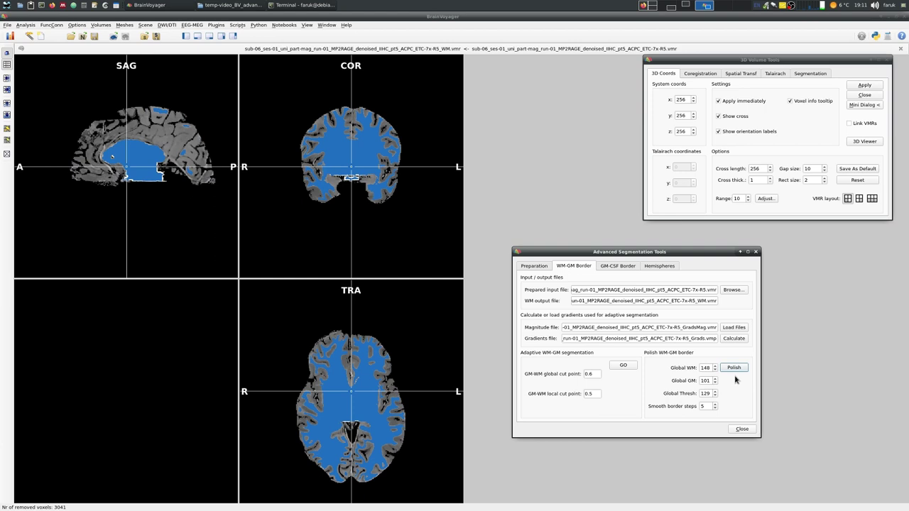
left_click(619, 267)
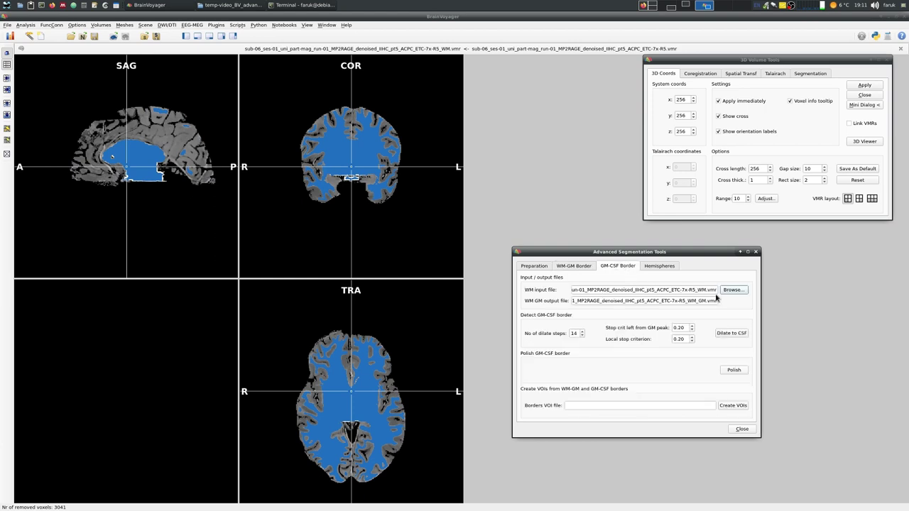
Dilate the grey matter to CSF in 14 steps, then polish the GM-CSF border
left_click(732, 333)
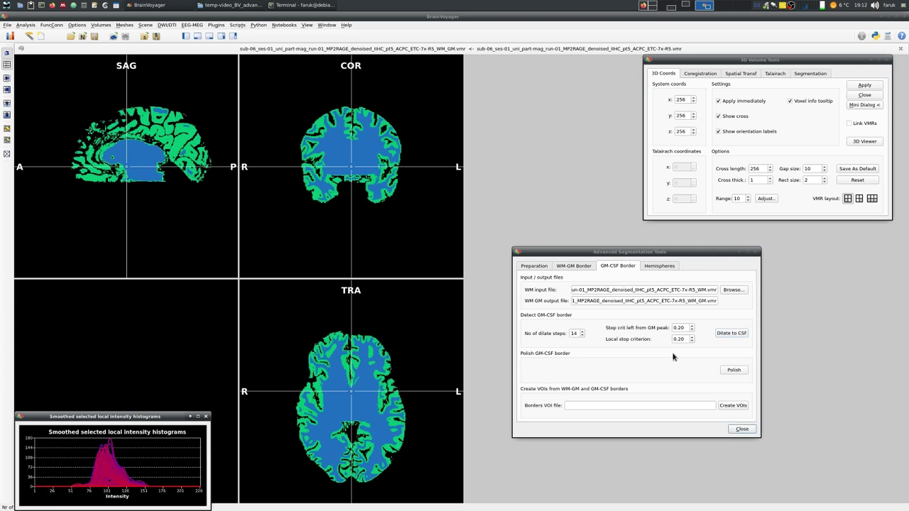
left_click(734, 371)
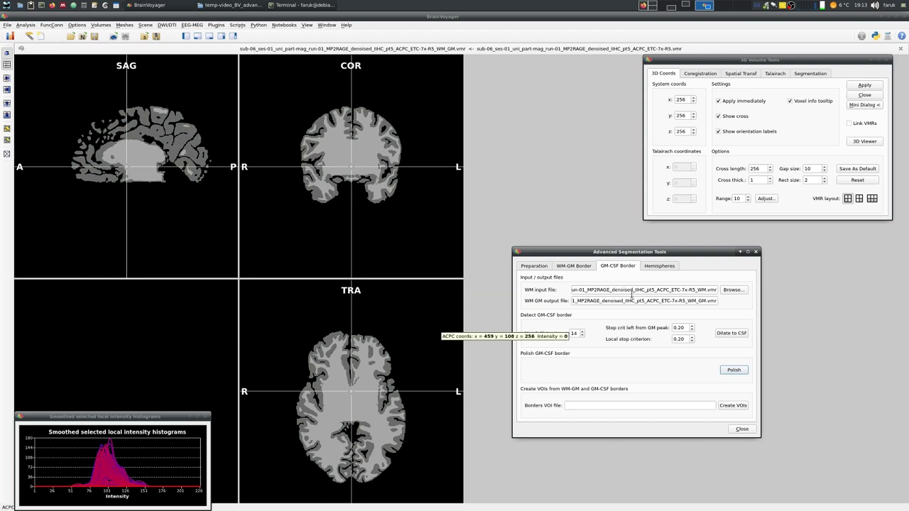
Split the white matter into left and right hemispheres, then close the segmentation tools and histogram
left_click(659, 266)
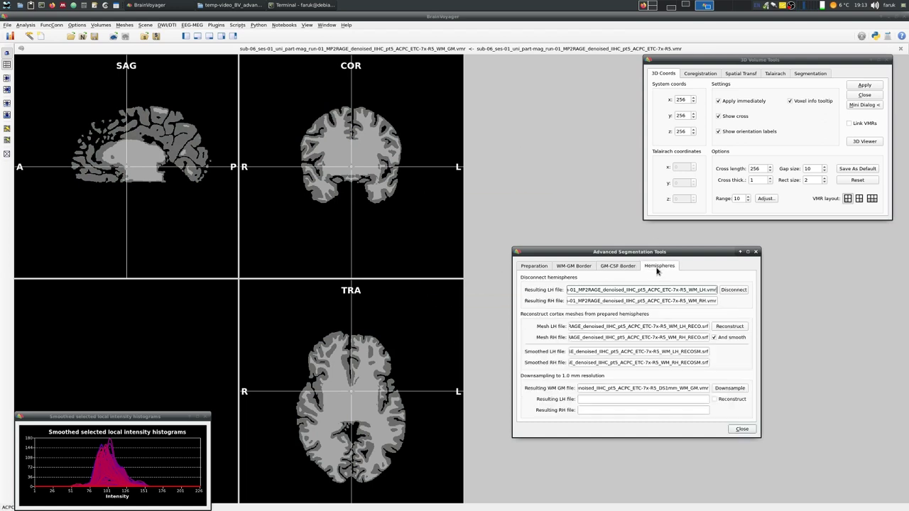
left_click(739, 290)
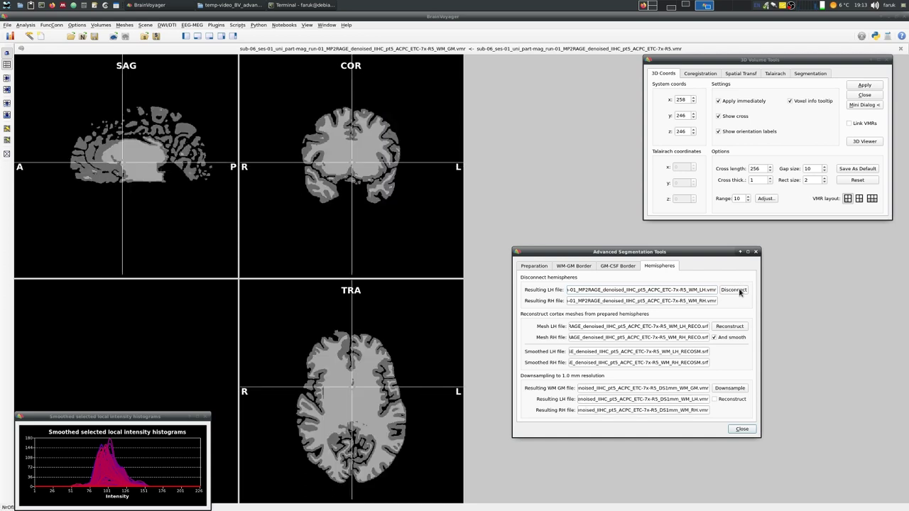
left_click(755, 252)
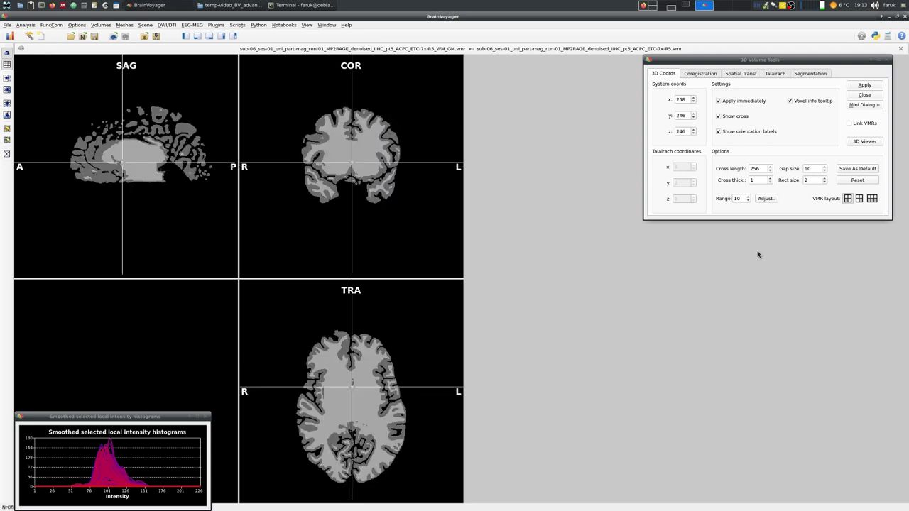
left_click(208, 420)
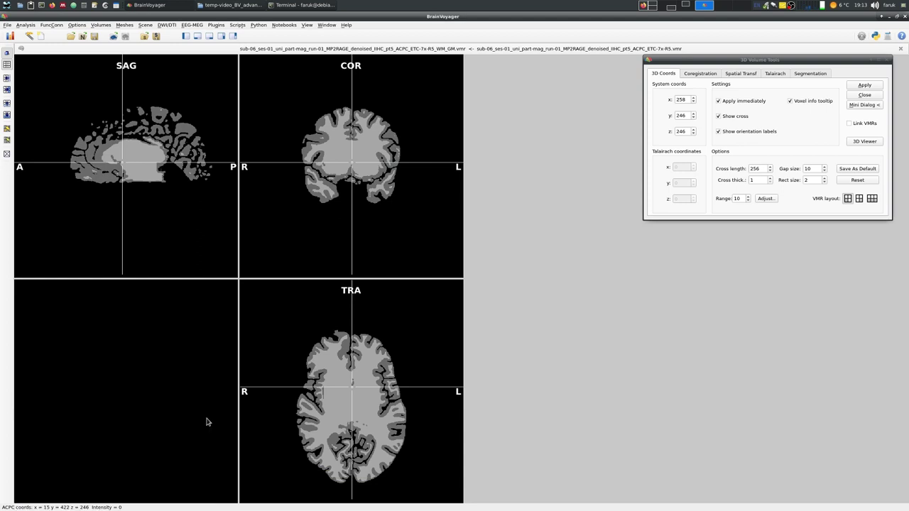
left_click(887, 63)
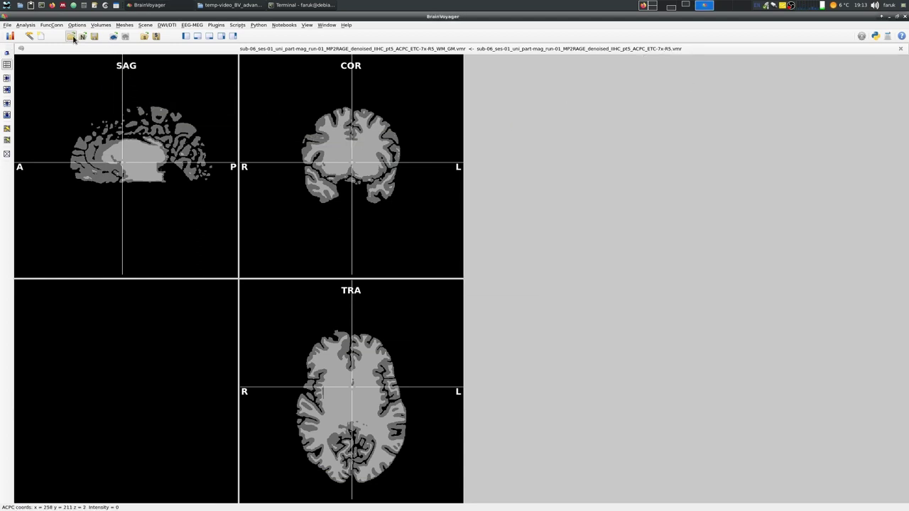
Open the right-hemisphere _ETC-7x-R5_WM_RH.vmr volume, then close the volume tools and WM_GM.vmr
left_click(73, 37)
left_click(532, 115)
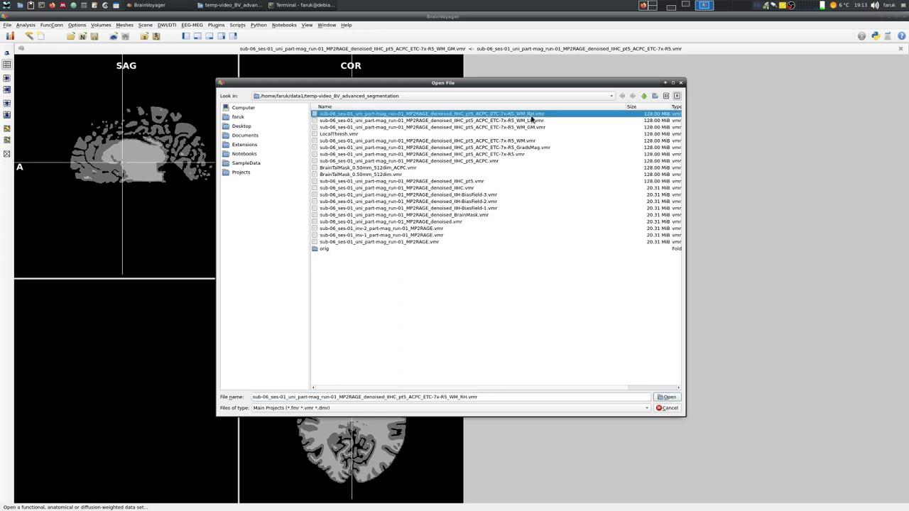
left_click(538, 120)
left_click(534, 115)
left_click(538, 120)
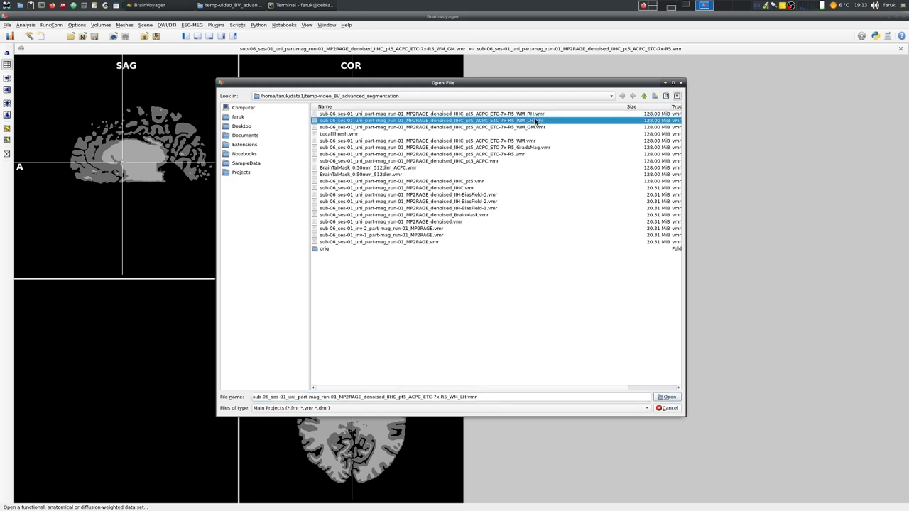
double_click(537, 121)
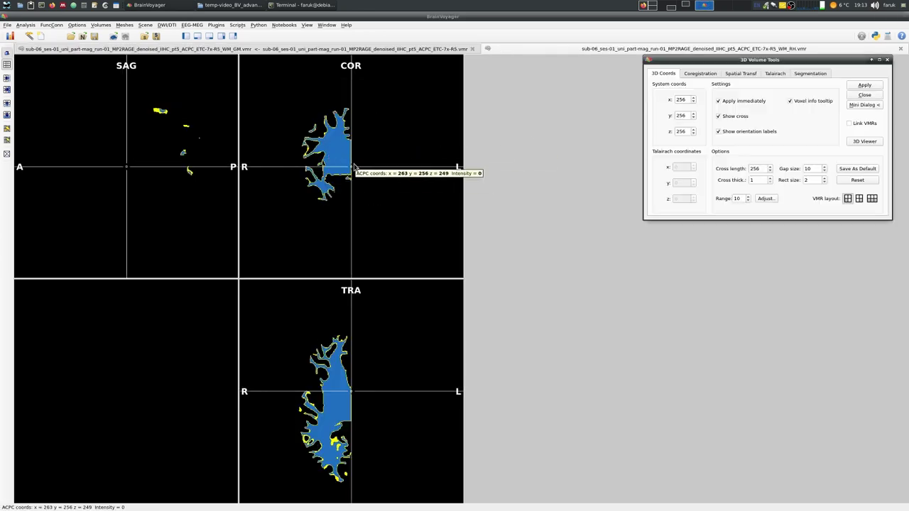
mouse_move(353, 165)
left_mouse_down()
mouse_move(325, 165)
mouse_move(342, 166)
mouse_move(336, 163)
left_mouse_up()
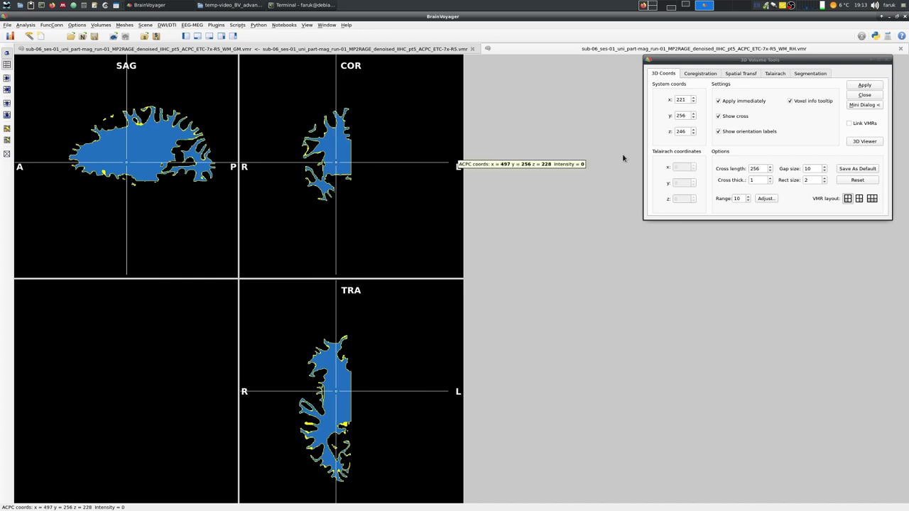
left_click(886, 61)
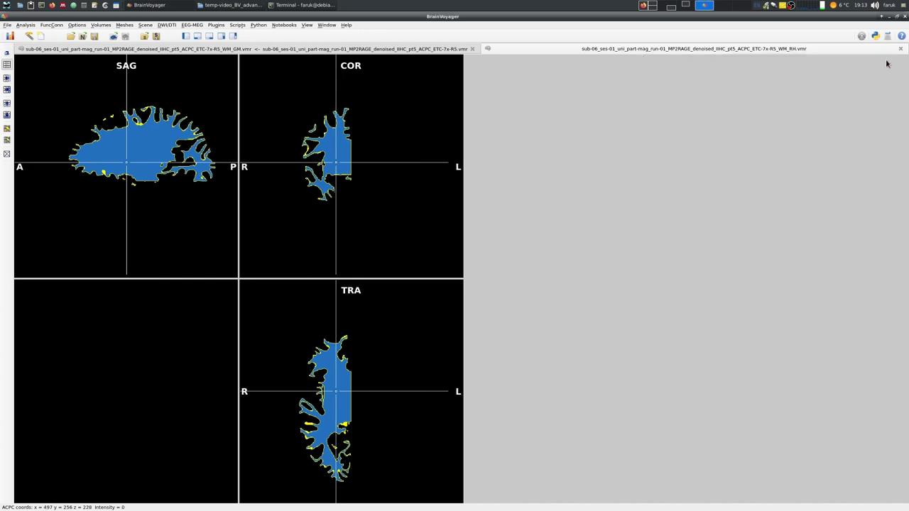
left_click(472, 49)
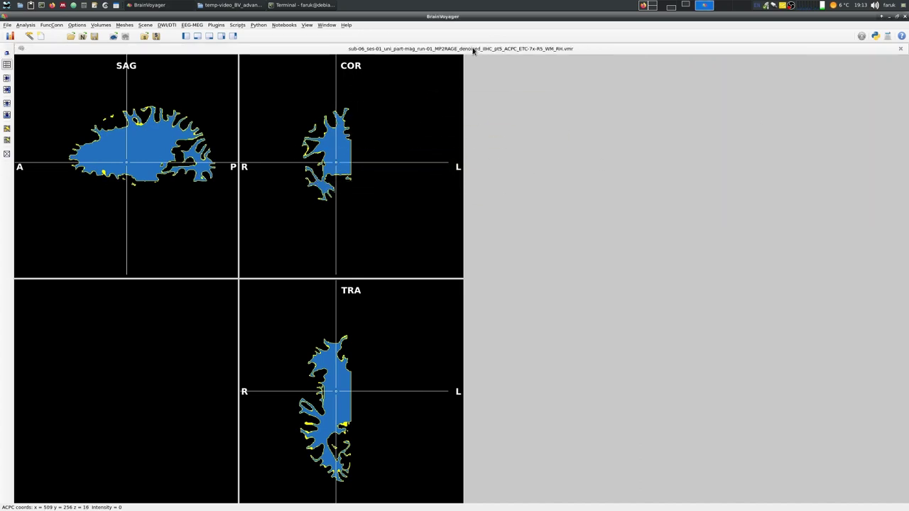
Reconstruct a surface mesh from the right-hemisphere white-matter segmentation
left_click(124, 25)
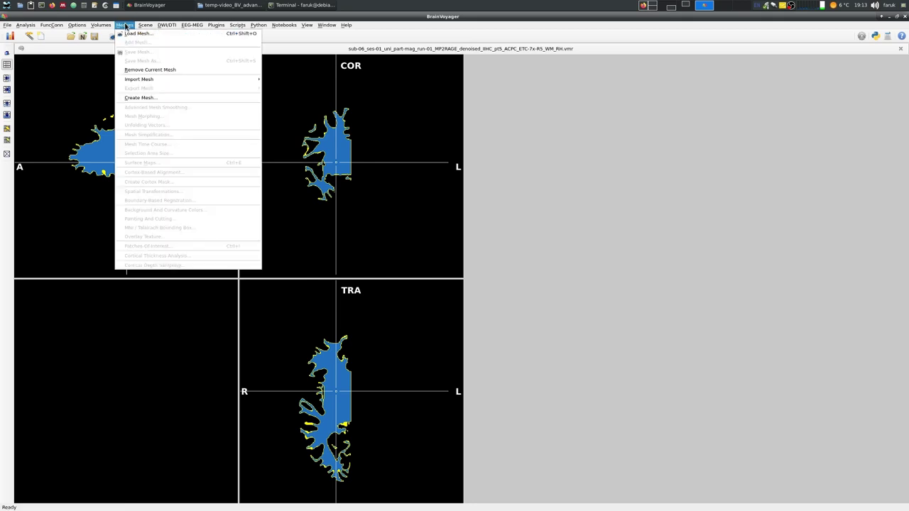
left_click(166, 98)
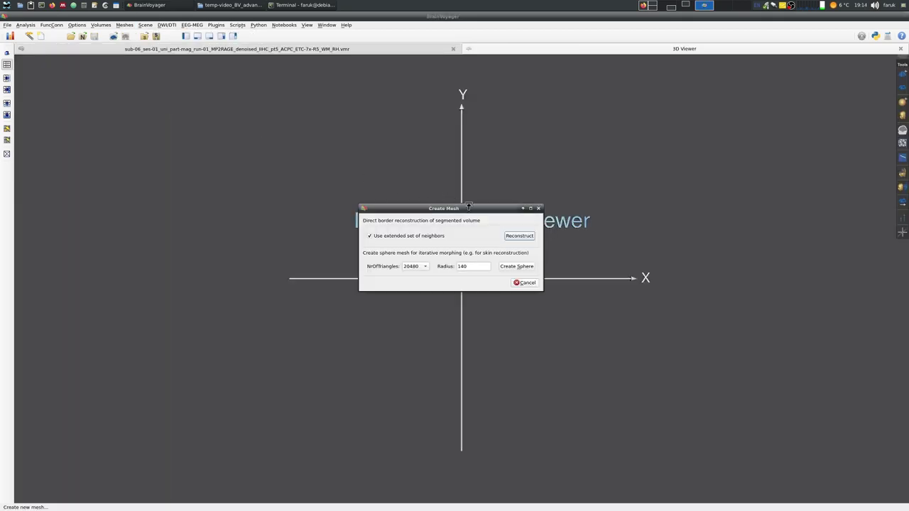
left_click(519, 236)
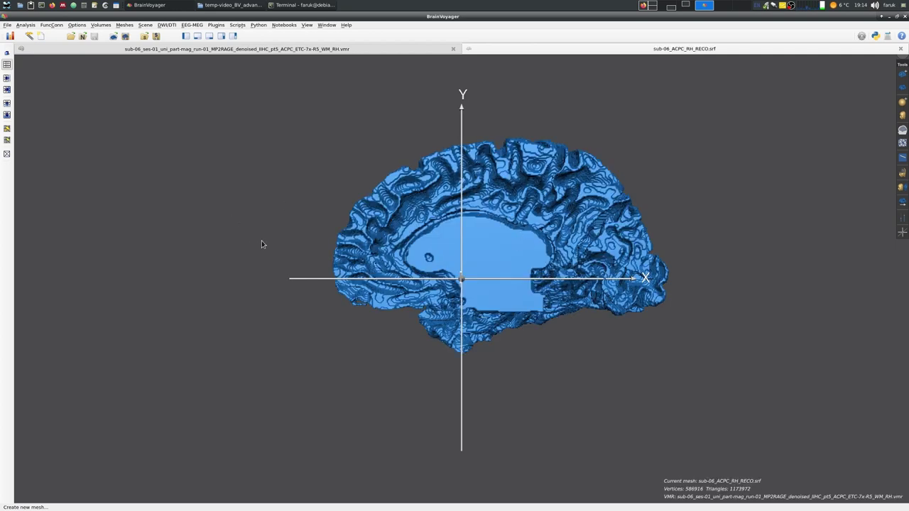
left_click_drag(262, 245, 654, 258)
Apply advanced mesh smoothing with 150 iterations to produce sub-06_ACPC_RH_RECO.srf
left_click(124, 25)
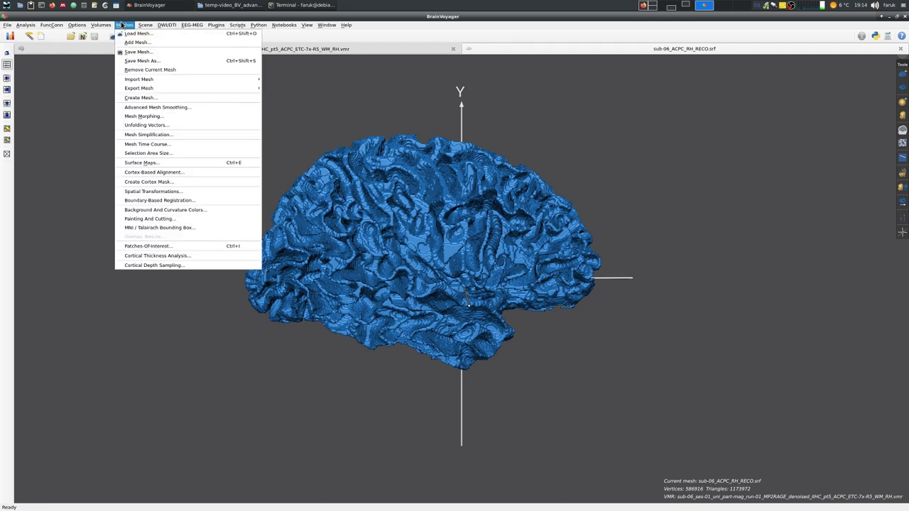
left_click(171, 107)
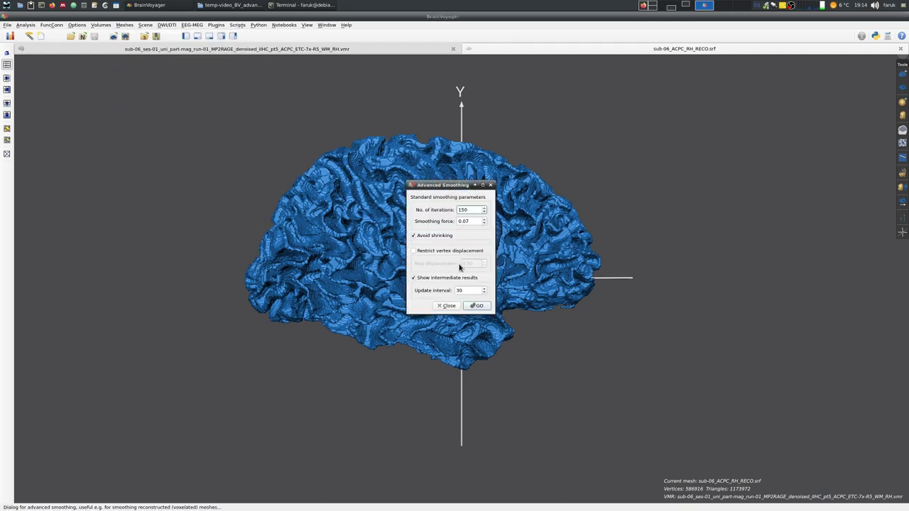
left_click(477, 306)
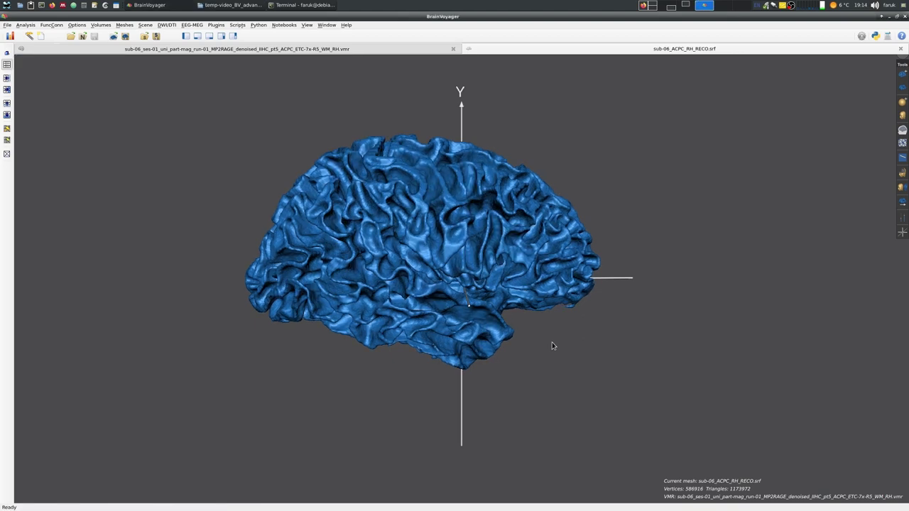
left_click_drag(217, 344, 562, 312)
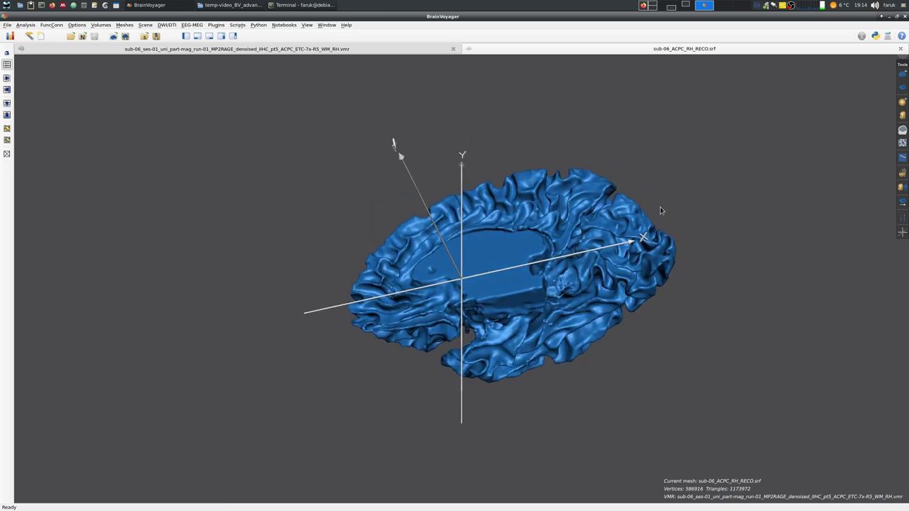
left_click_drag(661, 210, 528, 287)
Calculate and smooth the mesh curvature, shading the mesh in grey by curvature
left_click(125, 25)
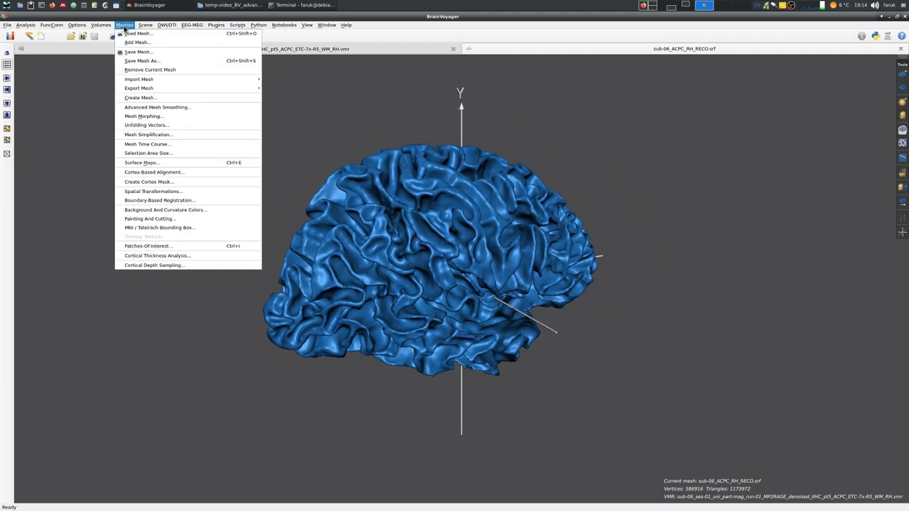
left_click(199, 210)
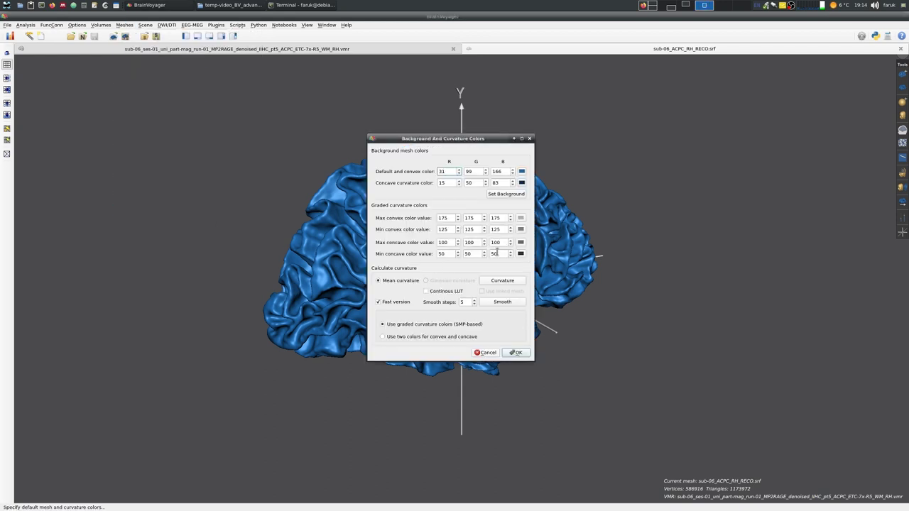
left_click(506, 280)
left_click(506, 301)
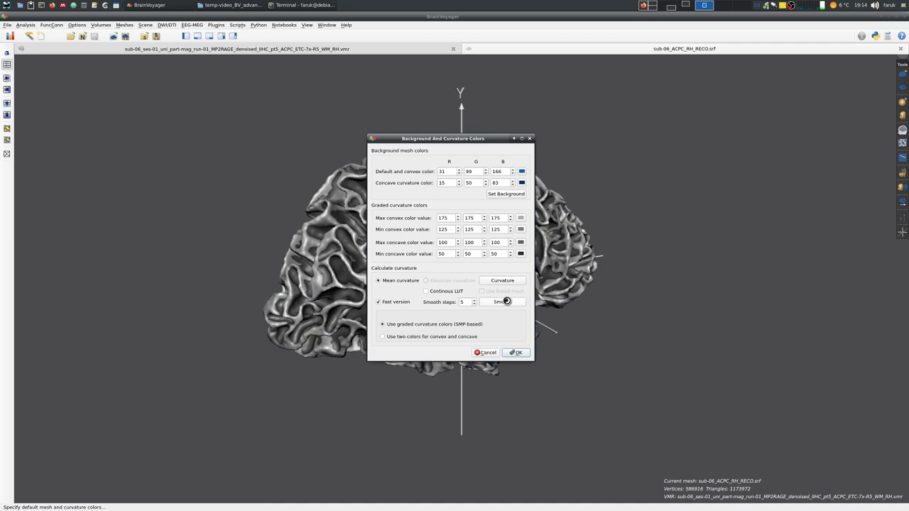
left_click(523, 352)
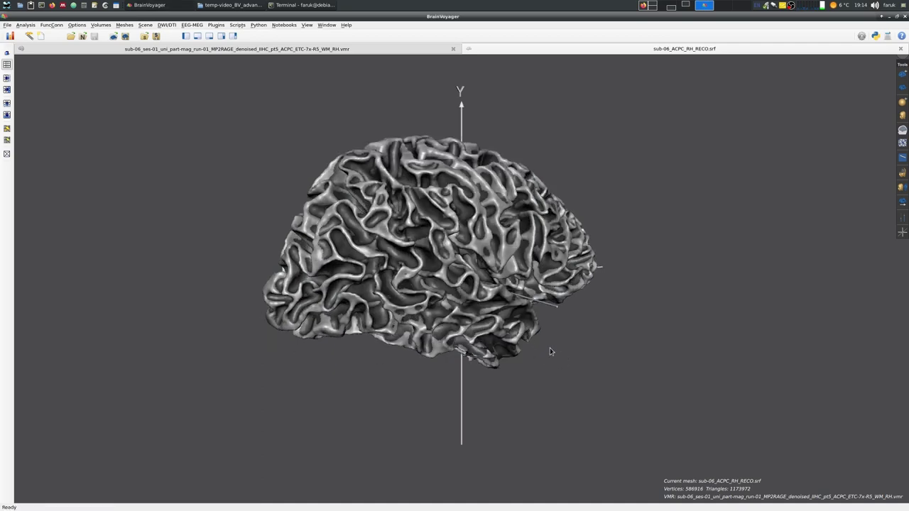
mouse_move(550, 351)
left_mouse_down()
mouse_move(516, 346)
mouse_move(509, 362)
mouse_move(542, 354)
left_mouse_up()
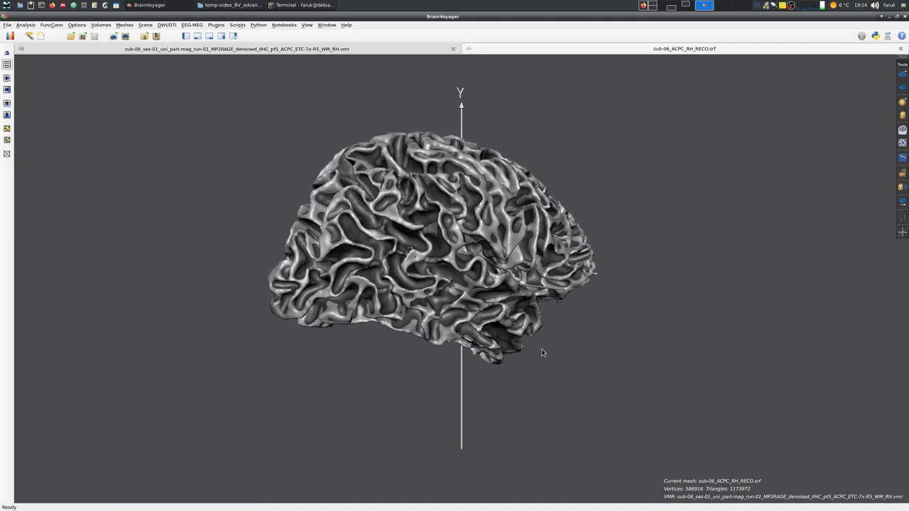
Save the curvature-shaded right-hemisphere mesh
left_click(126, 25)
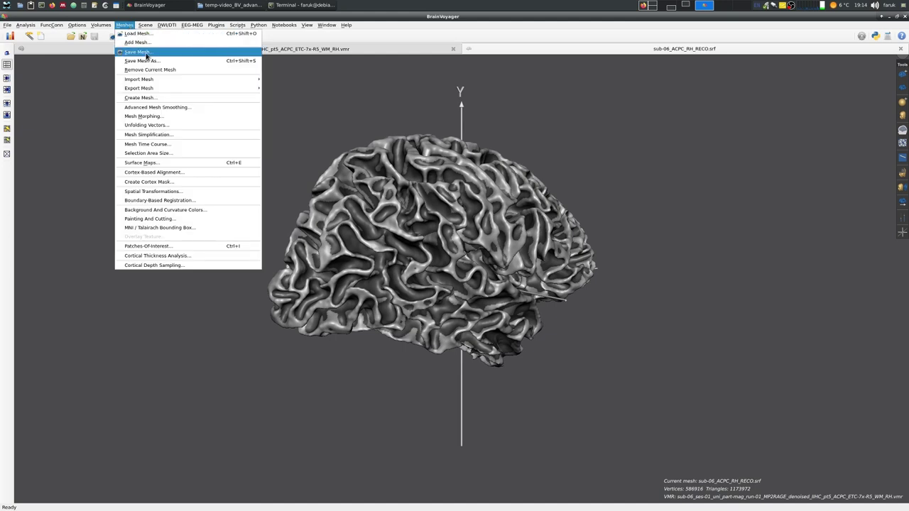
left_click(144, 50)
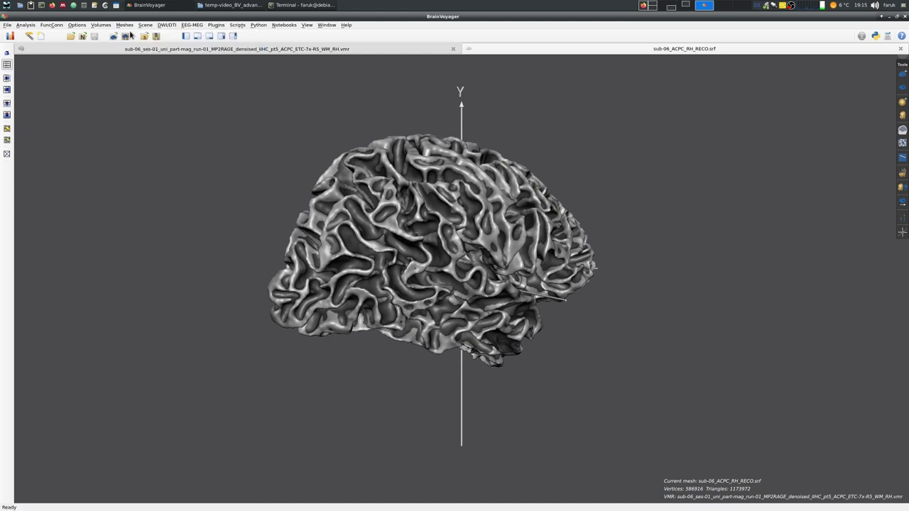
left_click(126, 25)
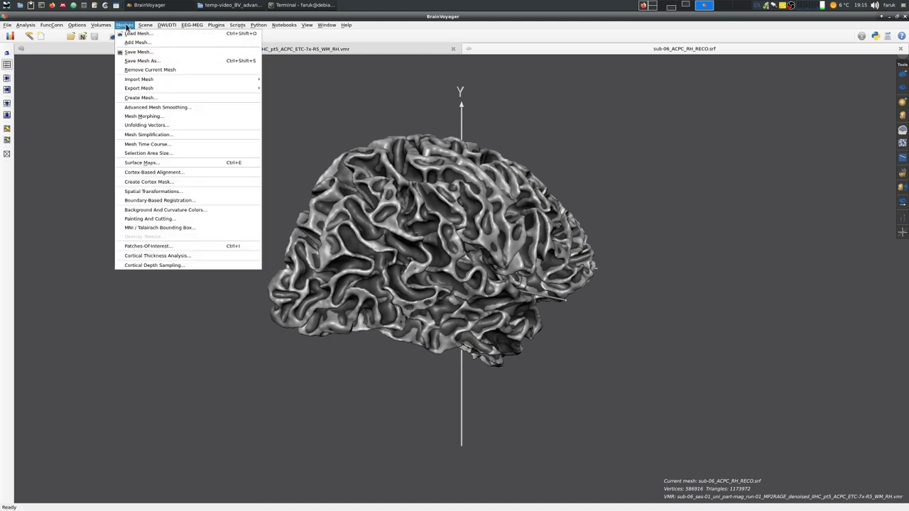
Inflate the mesh with 800 Inflation-mode morphing iterations and inspect its lateral and medial sides
left_click(162, 117)
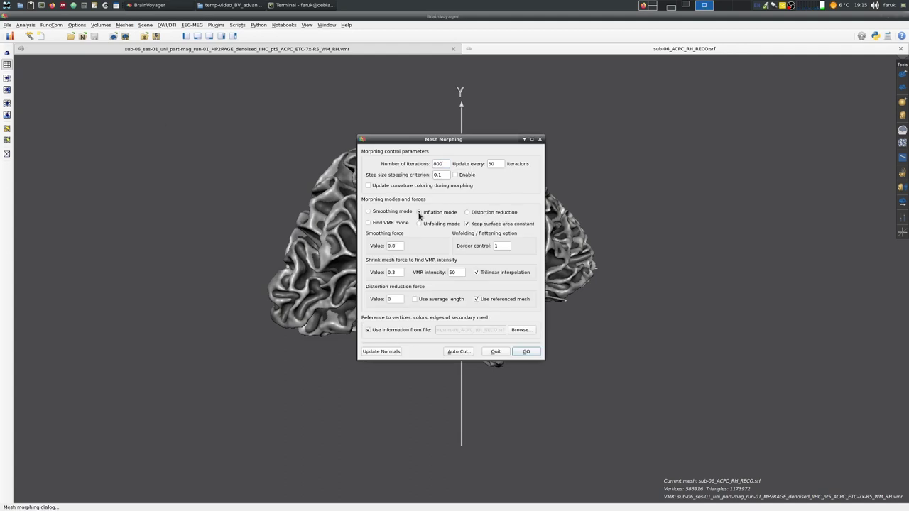
left_click(527, 352)
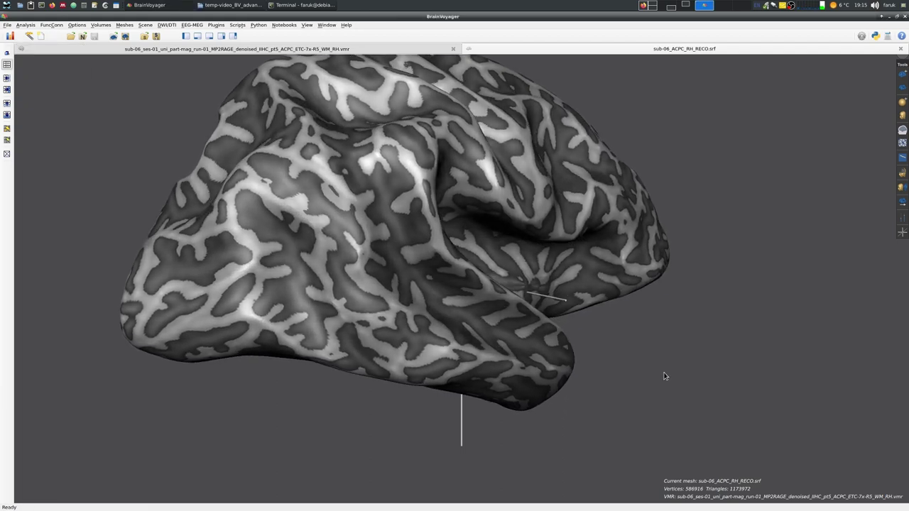
left_click_drag(660, 280, 650, 320)
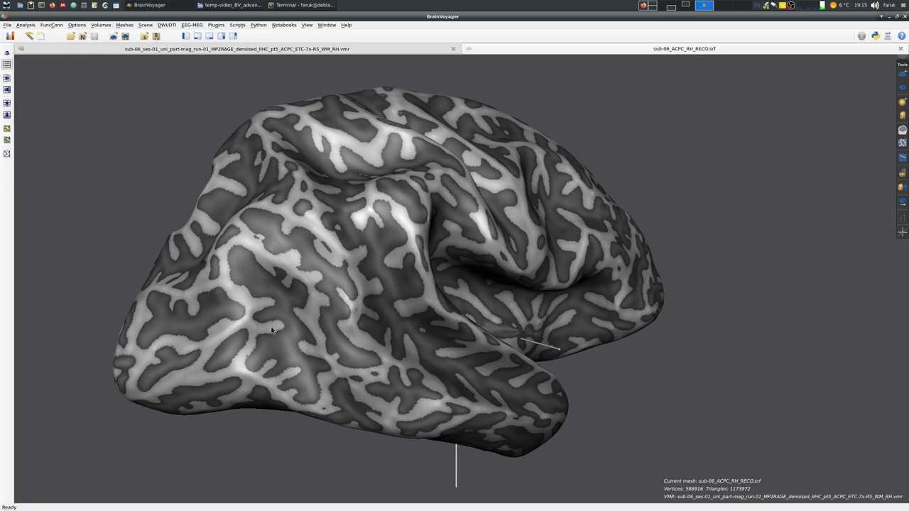
left_click_drag(271, 331, 431, 325)
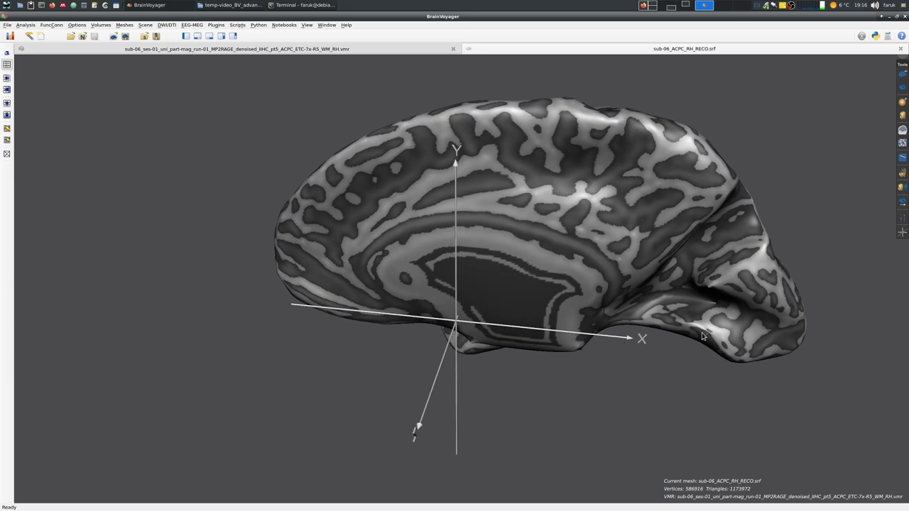
left_click_drag(668, 380, 606, 364)
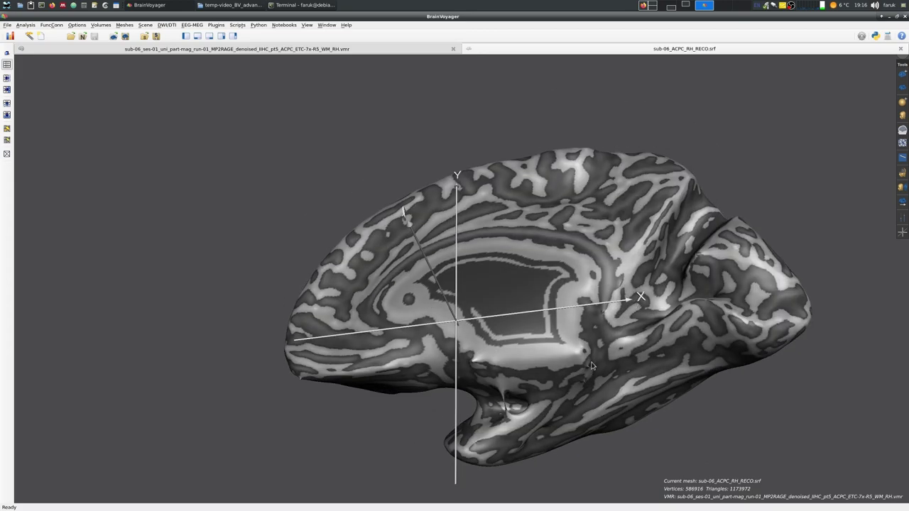
left_click_drag(663, 269, 446, 204)
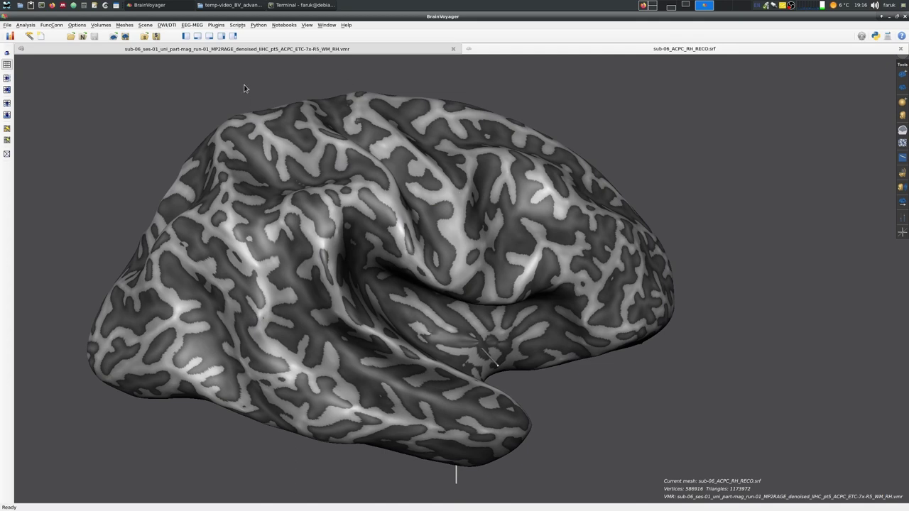
left_click(346, 26)
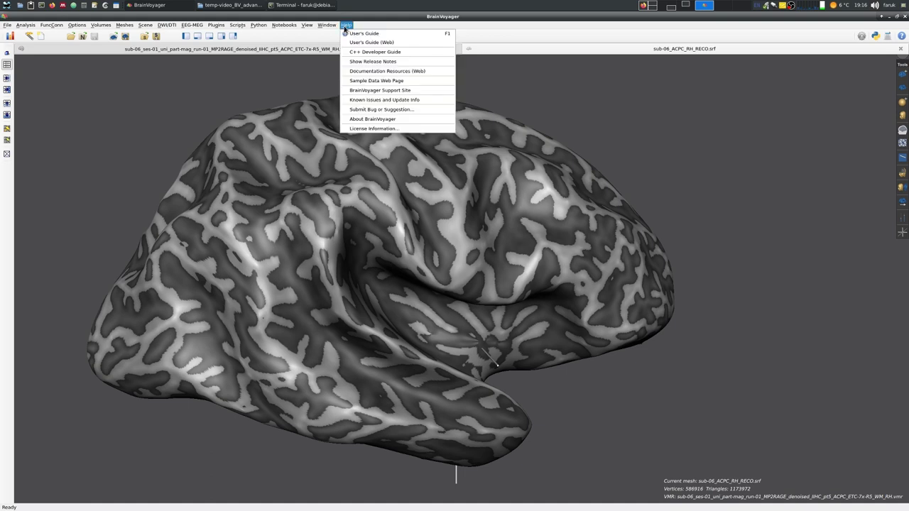
left_click(387, 119)
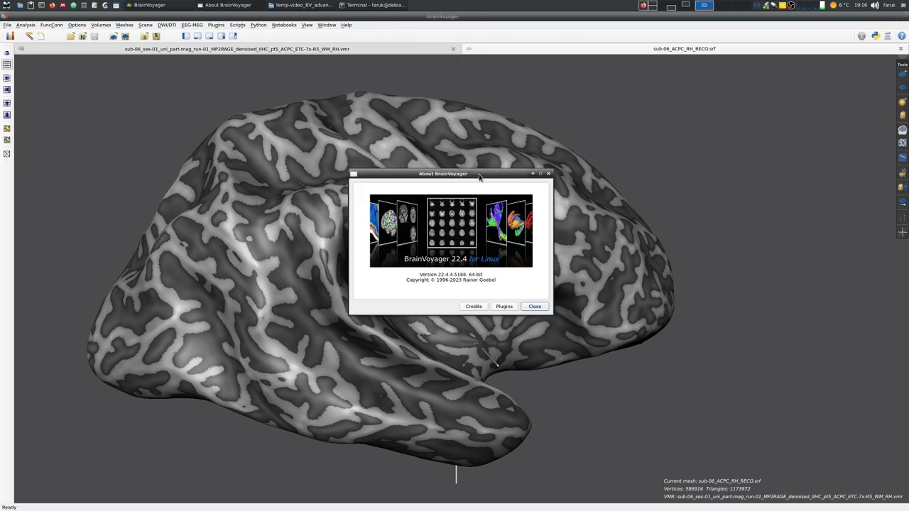
mouse_move(479, 177)
left_mouse_down()
mouse_move(506, 171)
mouse_move(479, 136)
mouse_move(433, 166)
mouse_move(438, 177)
mouse_move(476, 179)
left_mouse_up()
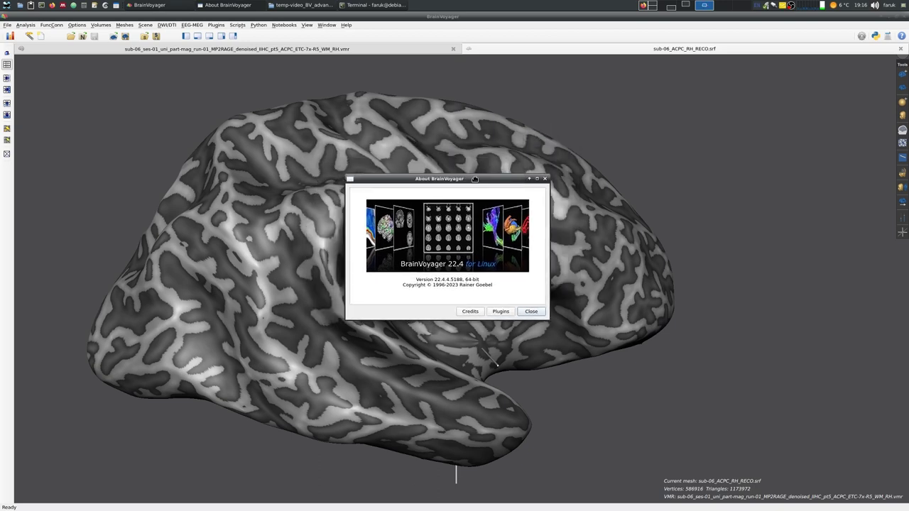
left_click(533, 312)
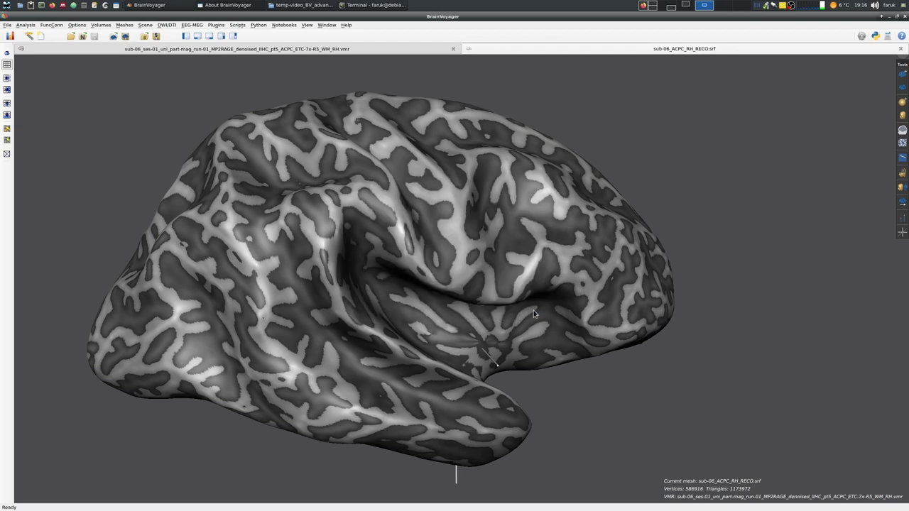